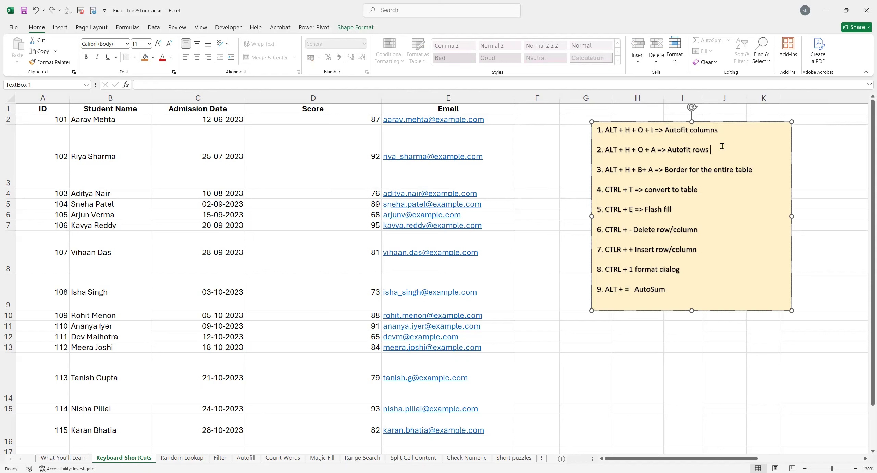
left_click(118, 172)
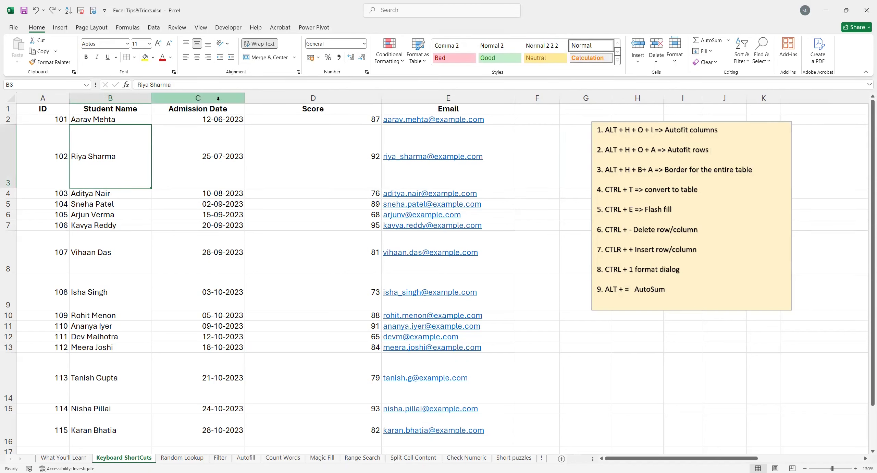
left_click(297, 119)
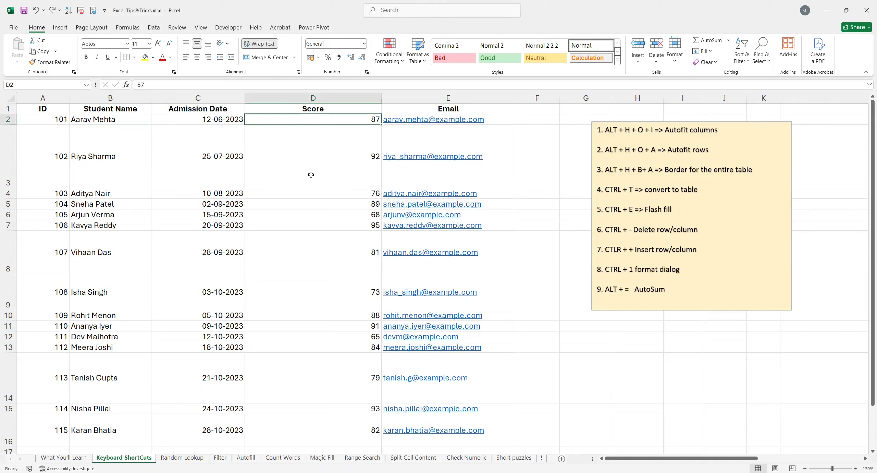
left_click(665, 130)
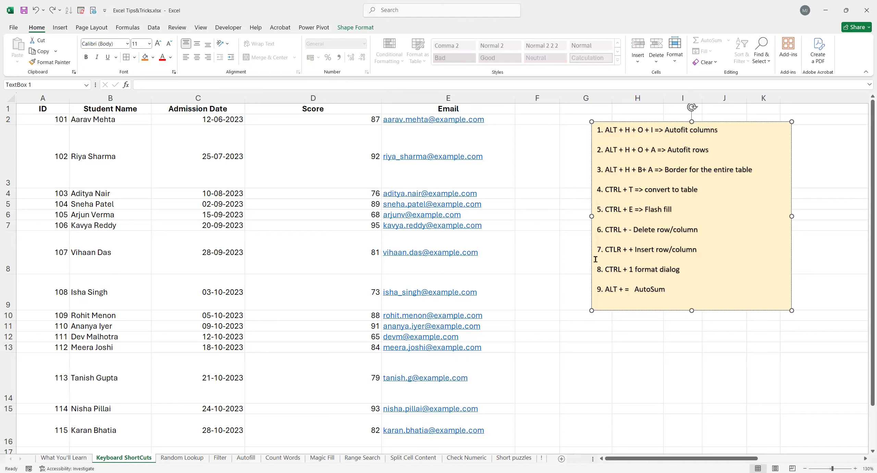
- AutoFit the column widths of the entire student data range, from ID to Email
left_click(178, 173)
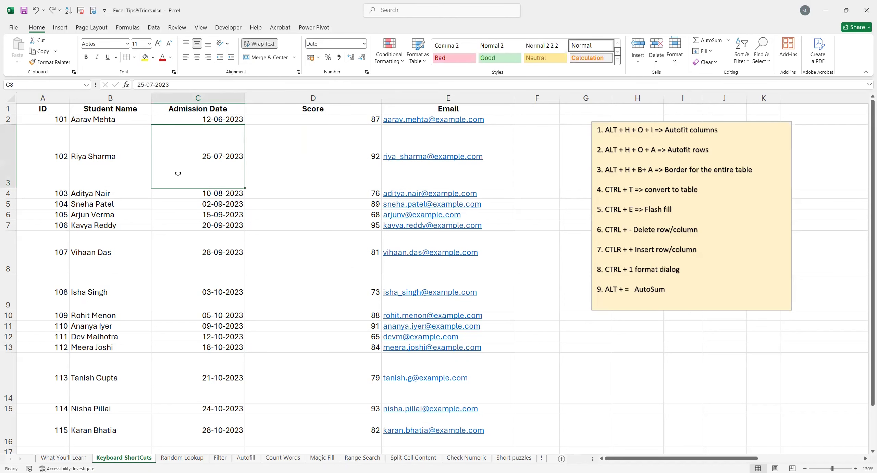
key("ctrl+a")
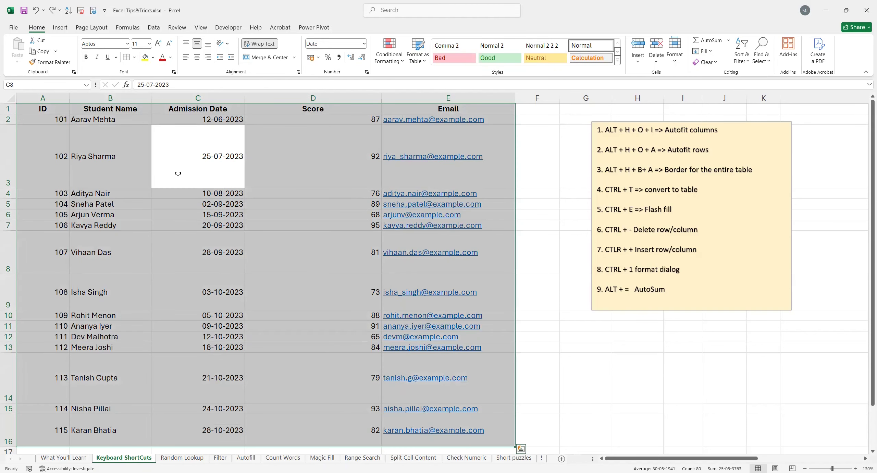
key("alt")
key("h")
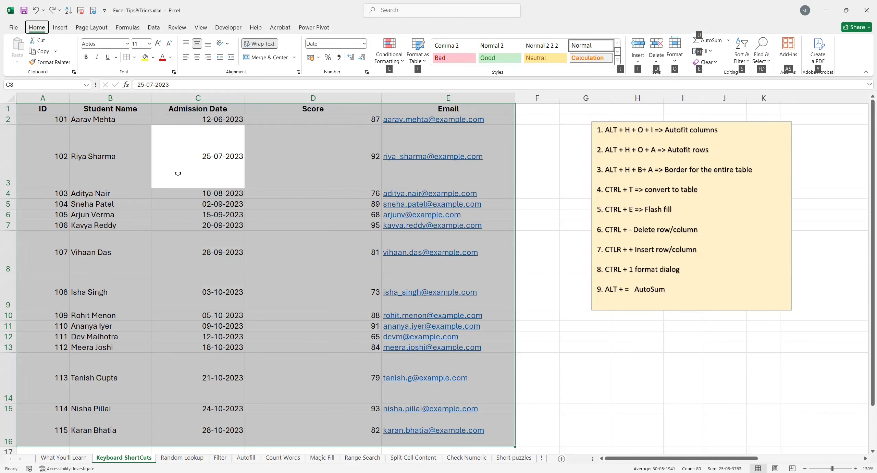
key("o")
key("i")
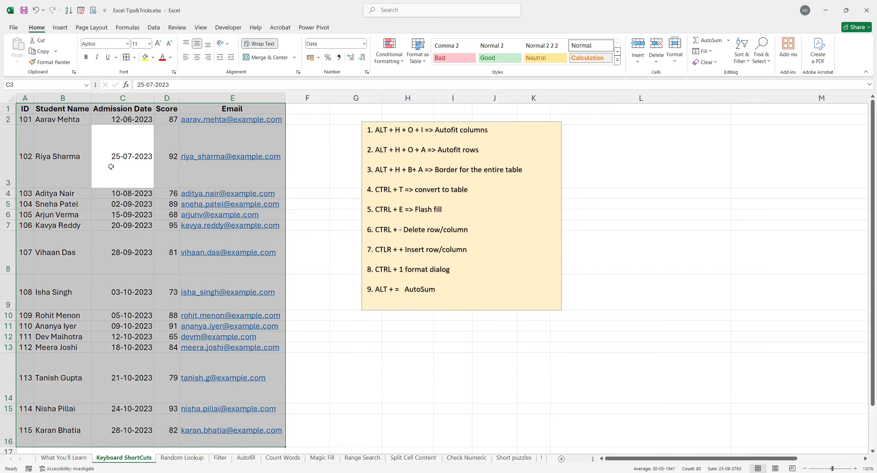
- AutoFit the row heights of the entire student data range
left_click(487, 151)
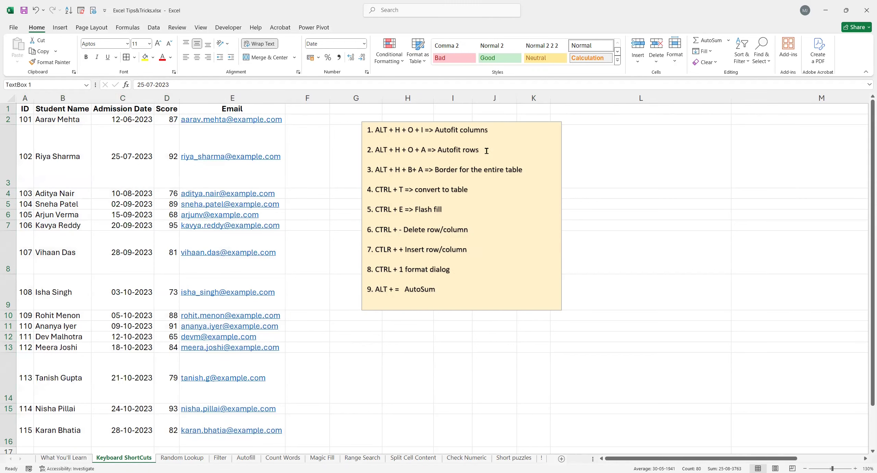
left_click_drag(487, 151, 366, 151)
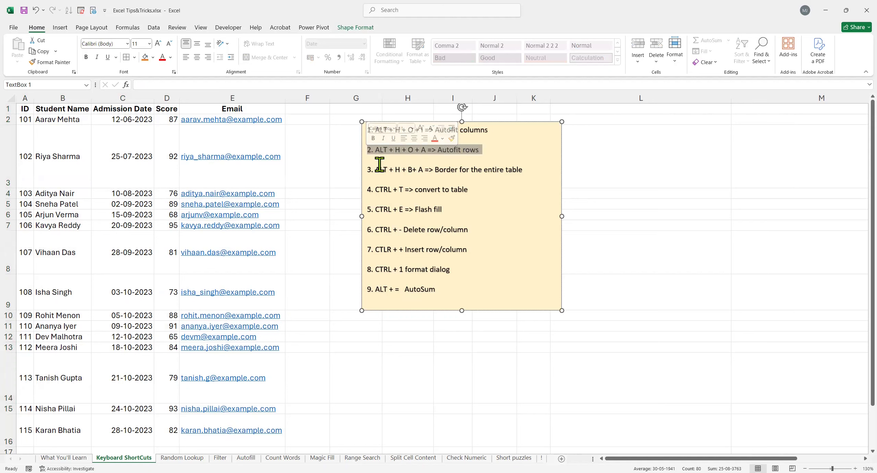
left_click(48, 173)
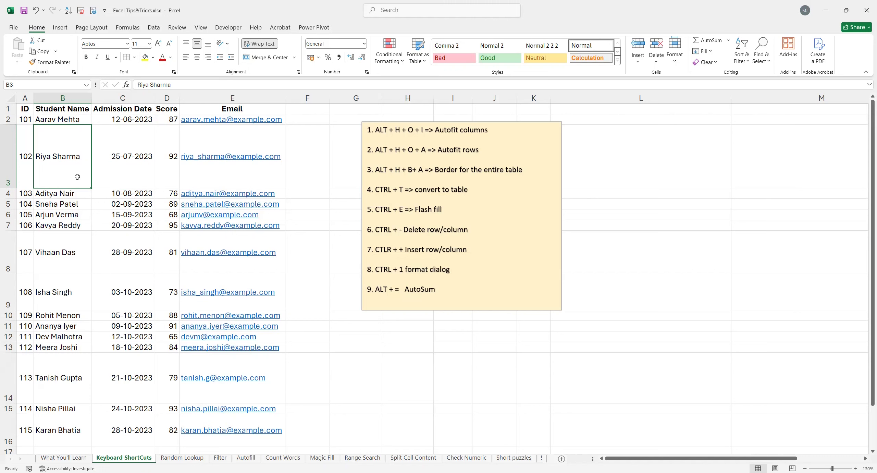
key("ctrl+a")
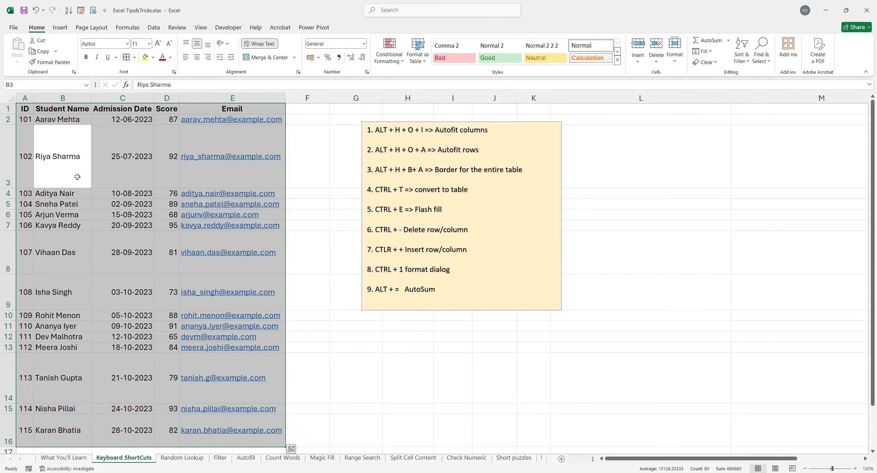
key("alt")
key("h")
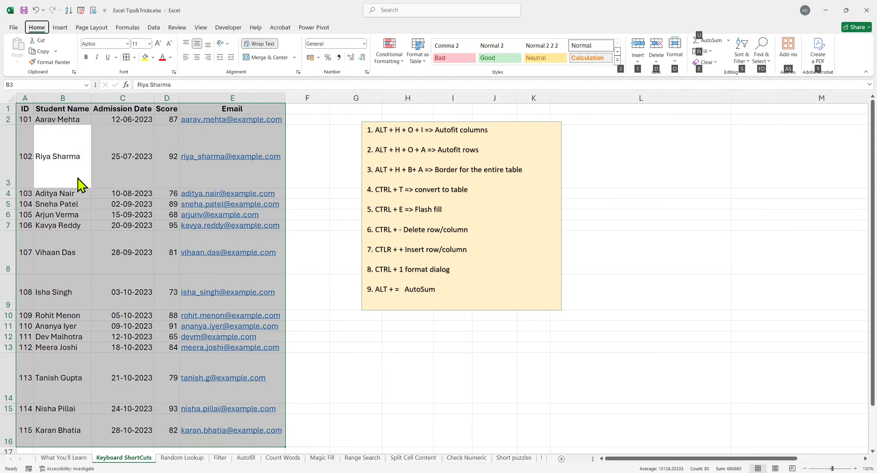
key("o")
key("a")
left_click(78, 177)
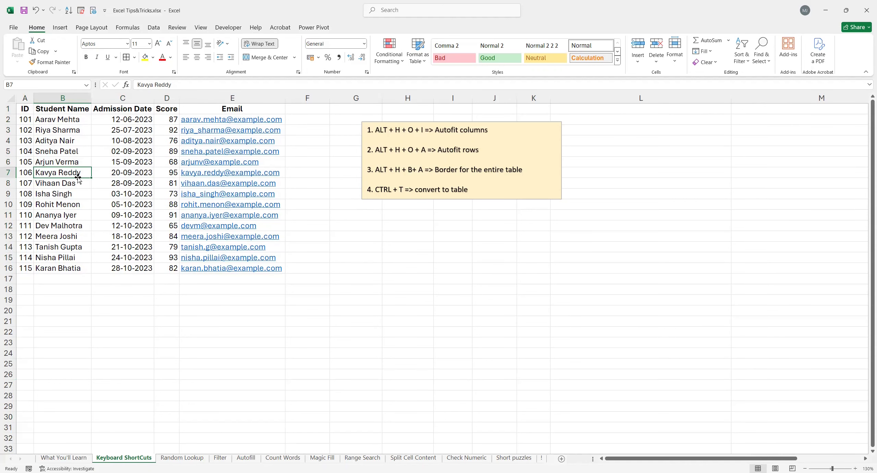
- Stretch the shortcut list text box downward to fit all nine lines and move it over columns J to L
left_click(481, 189)
left_click_drag(460, 198, 458, 313)
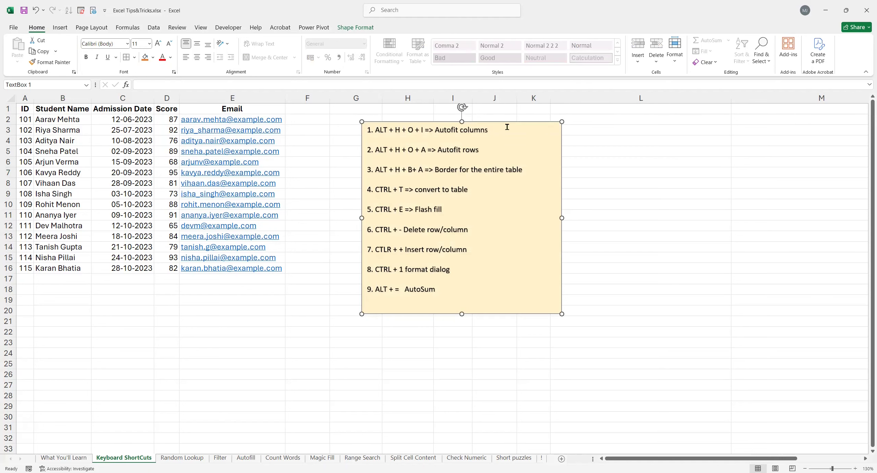
left_click_drag(509, 122, 651, 126)
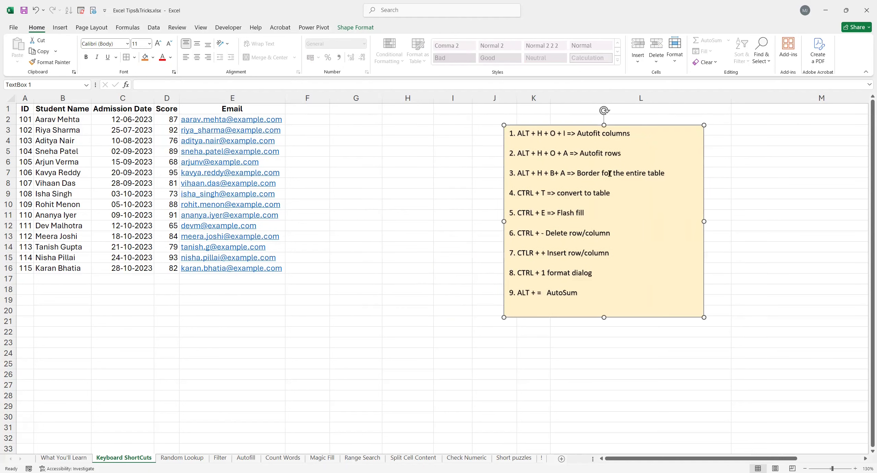
- Apply all borders to the entire student data range A1:E16
left_click_drag(515, 173, 672, 173)
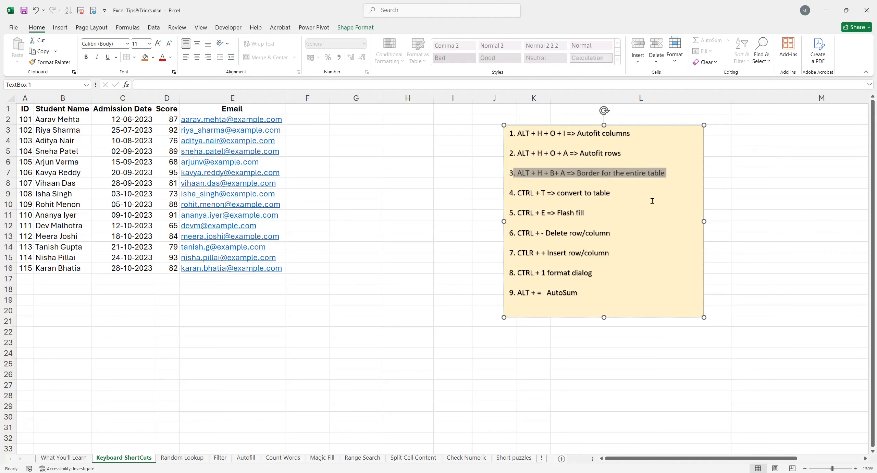
left_click(641, 174)
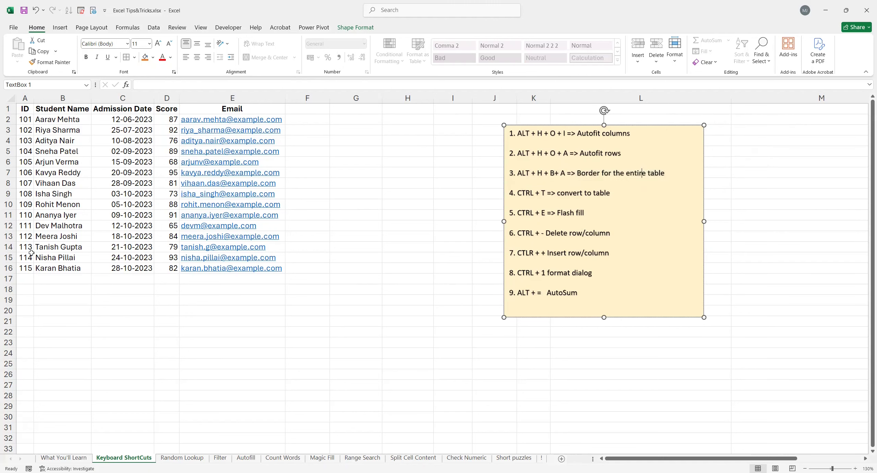
left_click(98, 174)
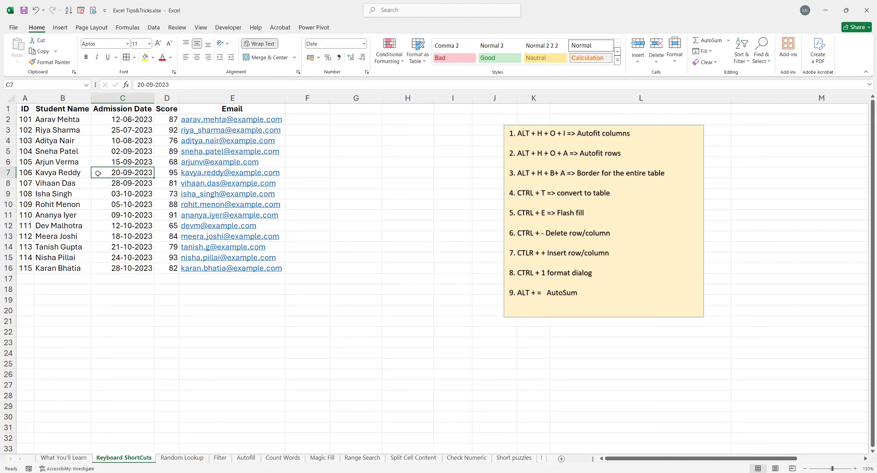
key("ctrl+a")
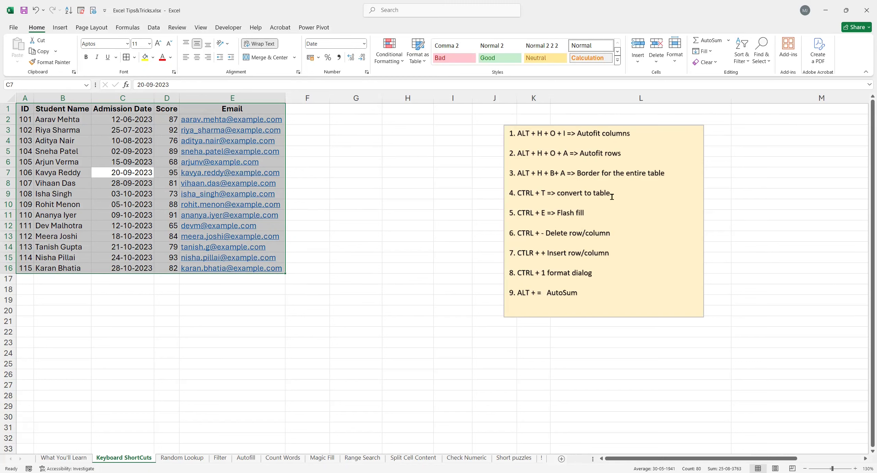
key("alt")
key("h")
key("b")
key("a")
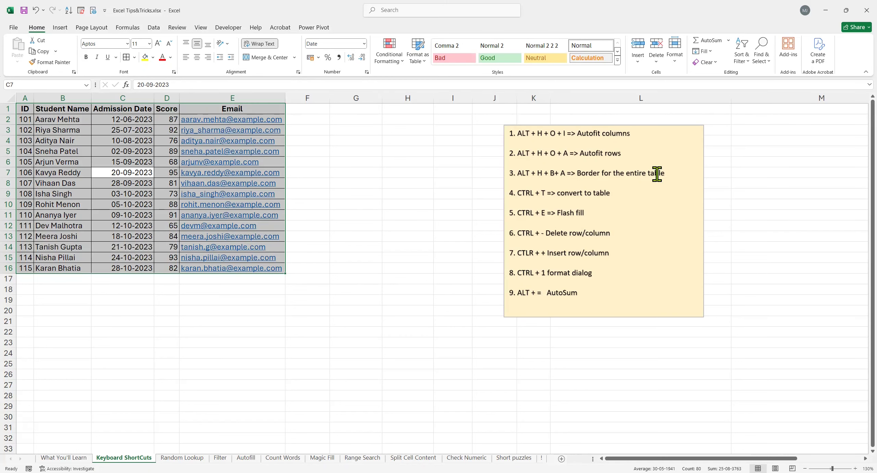
left_click(120, 174)
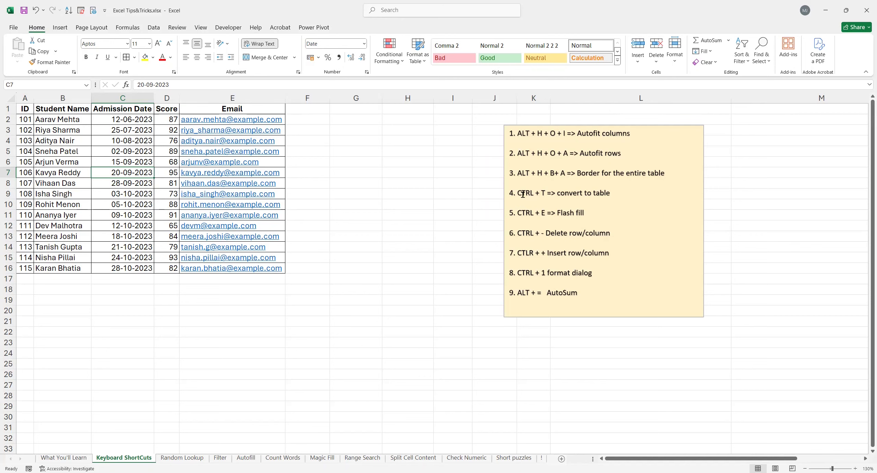
- Convert the student data range A1:E16 into a table that has headers
left_click_drag(515, 193, 612, 192)
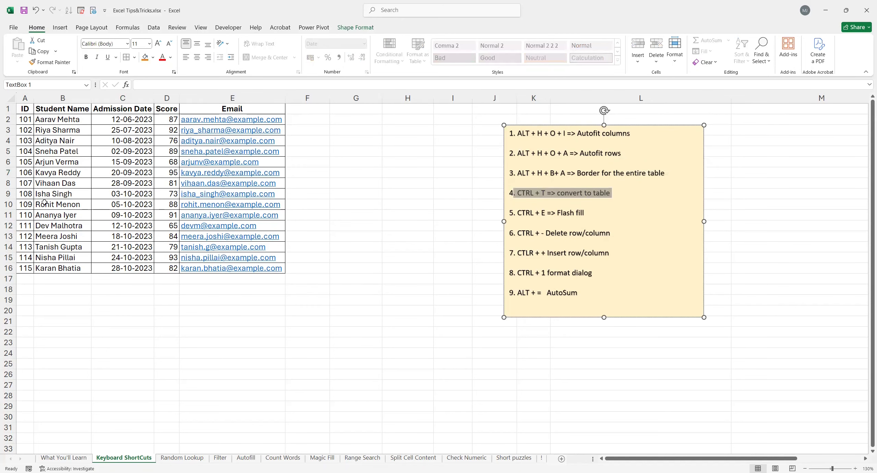
left_click(115, 193)
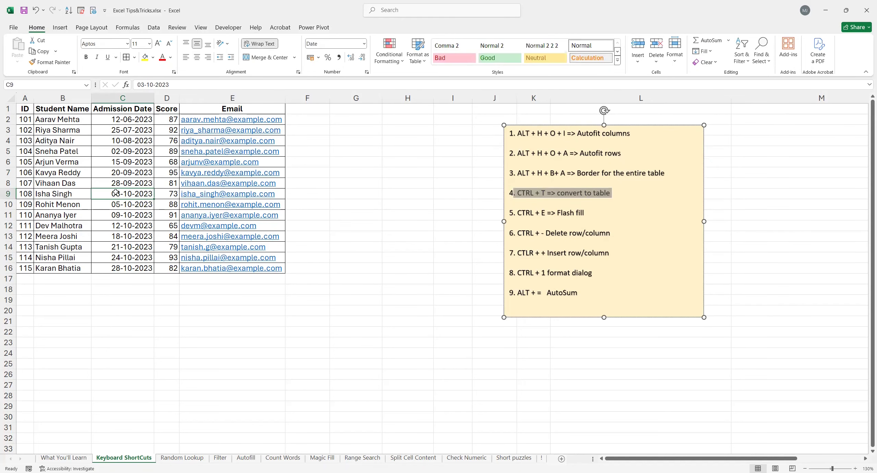
key("ctrl+a")
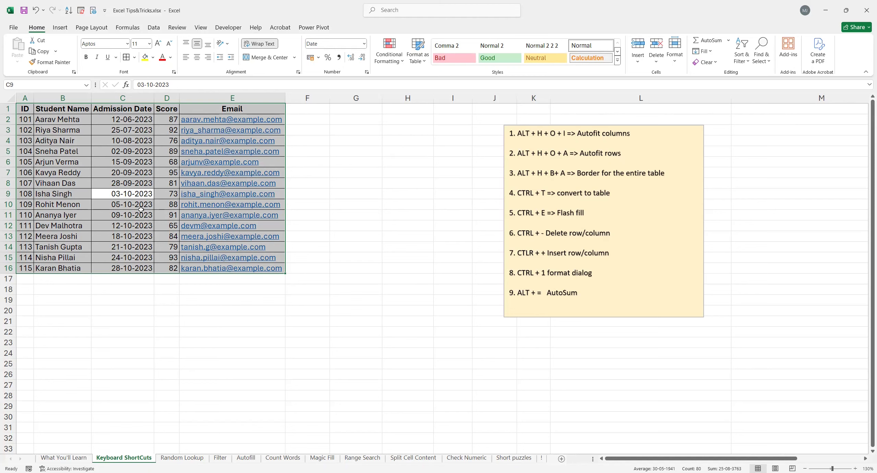
key("ctrl+t")
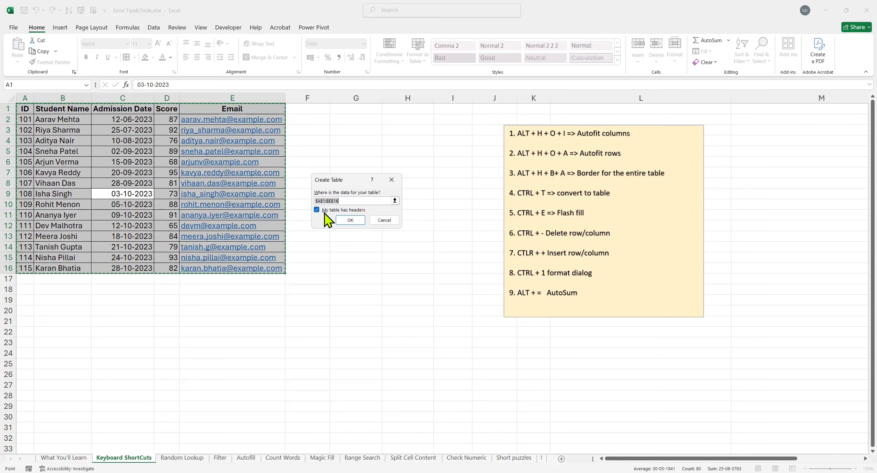
left_click(351, 221)
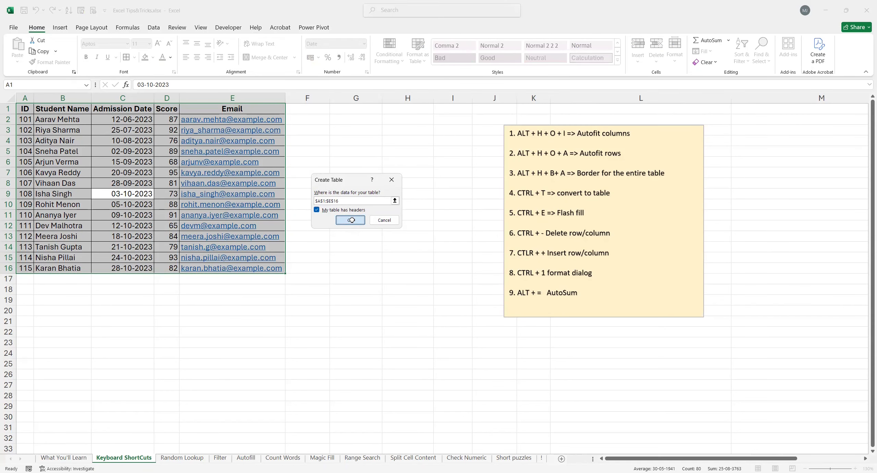
left_click(115, 216)
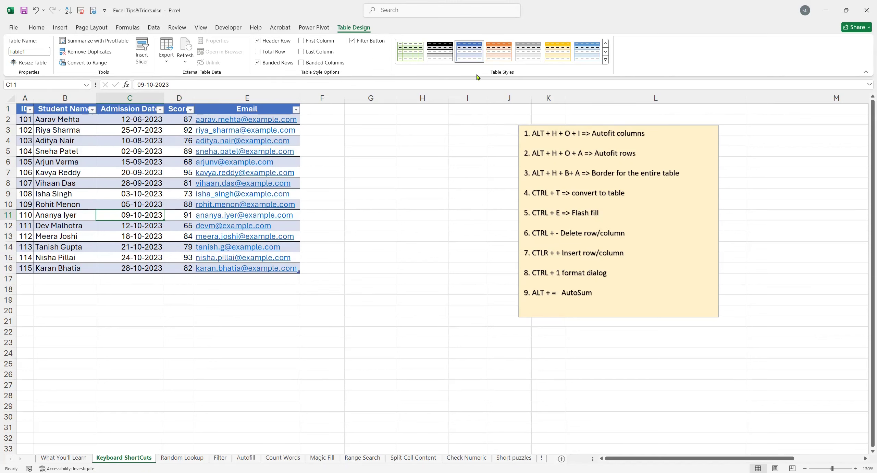
left_click(606, 62)
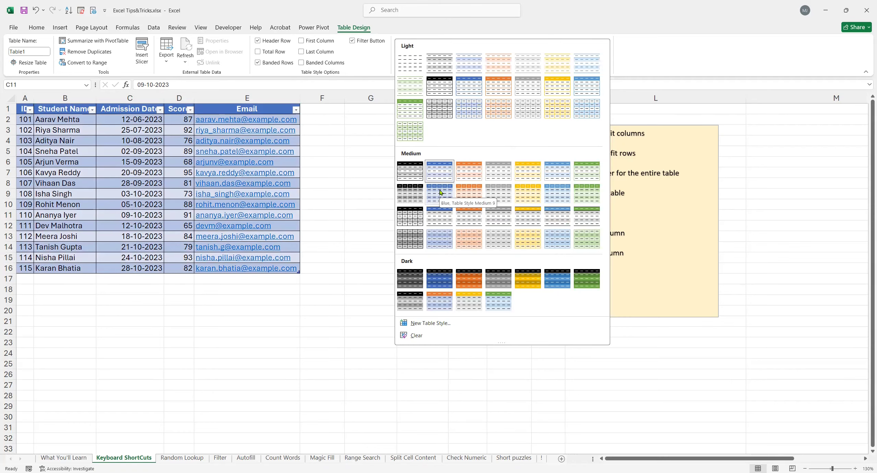
left_click(612, 209)
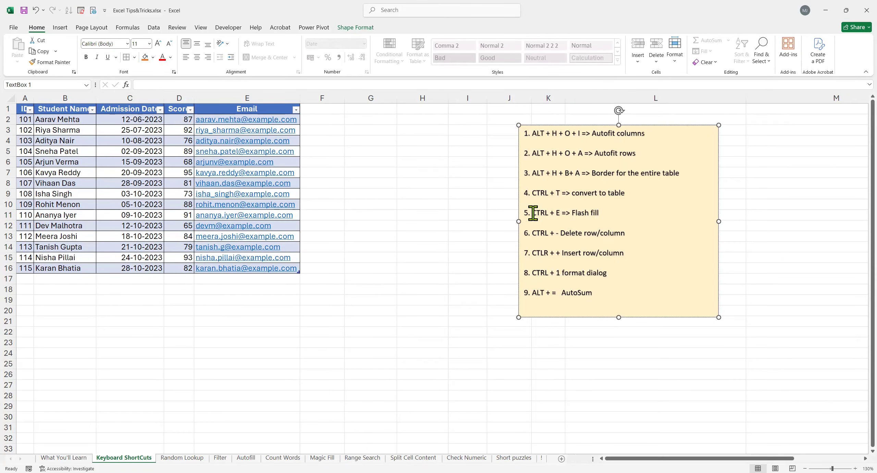
left_click(128, 119)
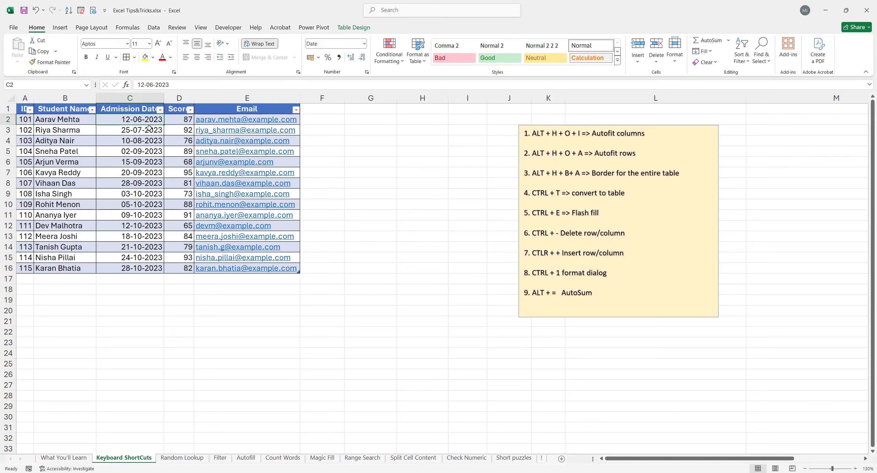
left_click(612, 213)
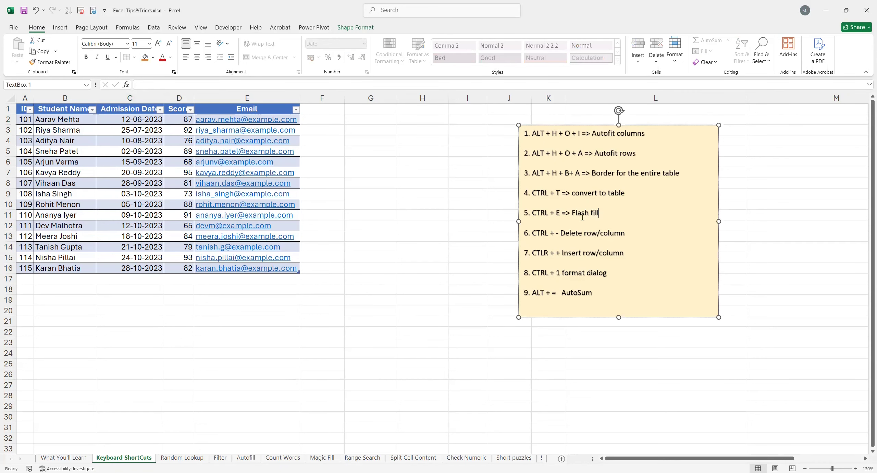
- Enter 12 06 2023 in F2 as the pattern and Flash Fill the rest of column F from the admission dates
left_click(324, 119)
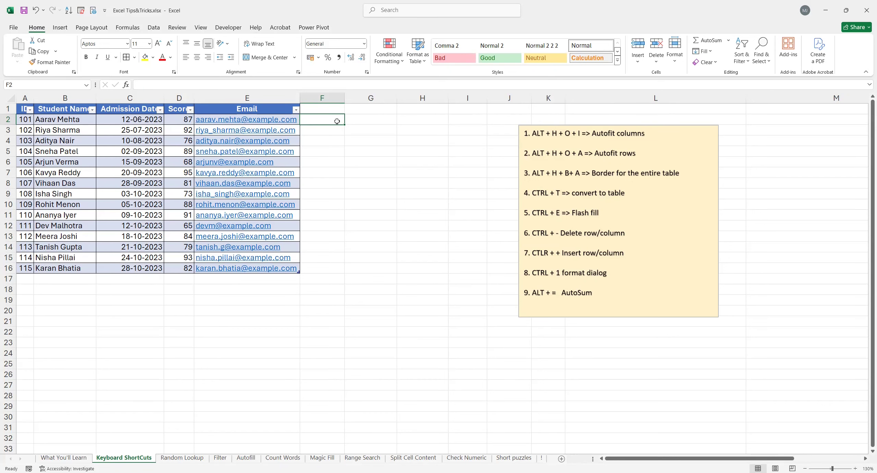
type("12")
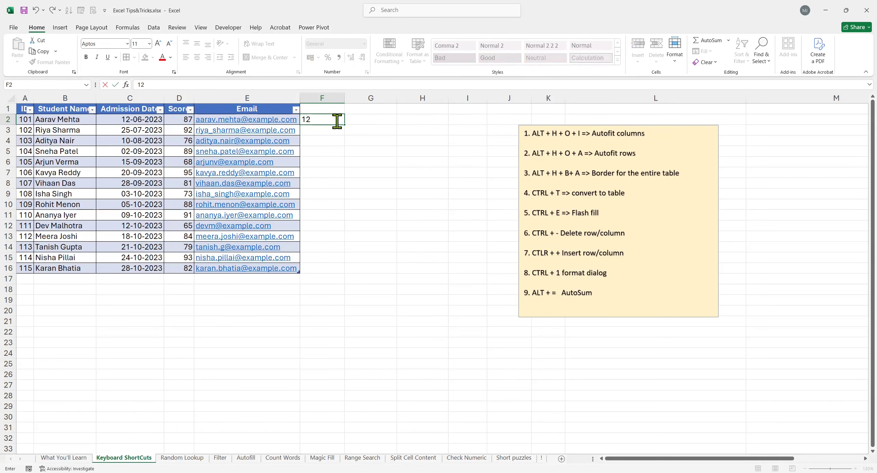
type(" 06 2023")
key("Return")
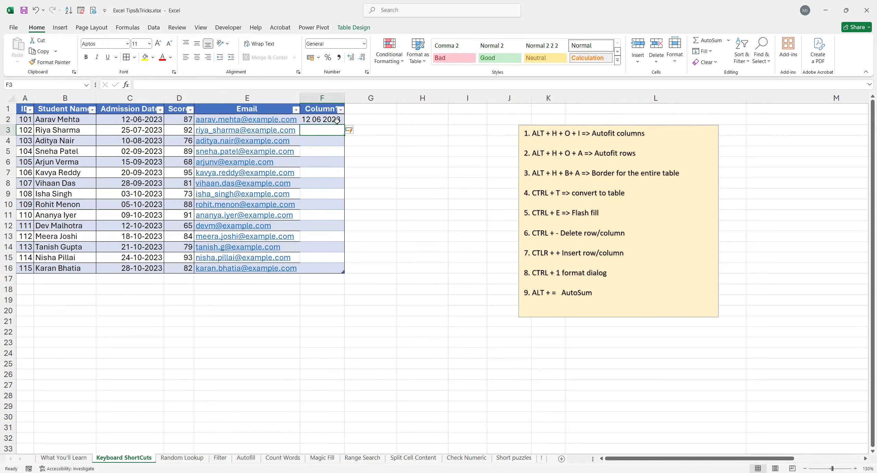
key("ctrl+e")
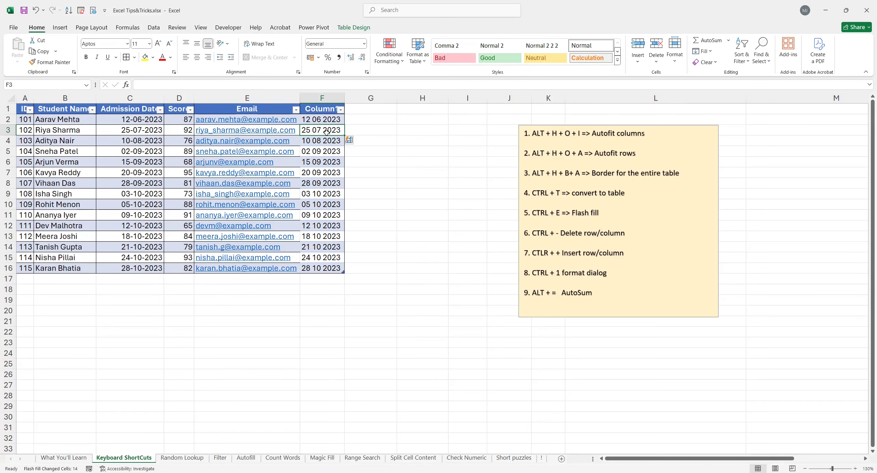
- Widen the Score column so that its full header fits beside the filter arrow
left_click_drag(118, 130, 124, 140)
left_click_drag(124, 141, 127, 226)
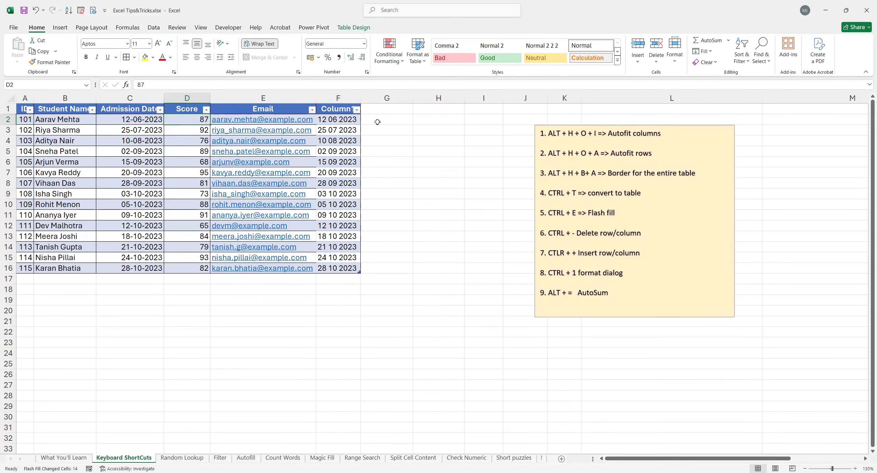
left_click(377, 122)
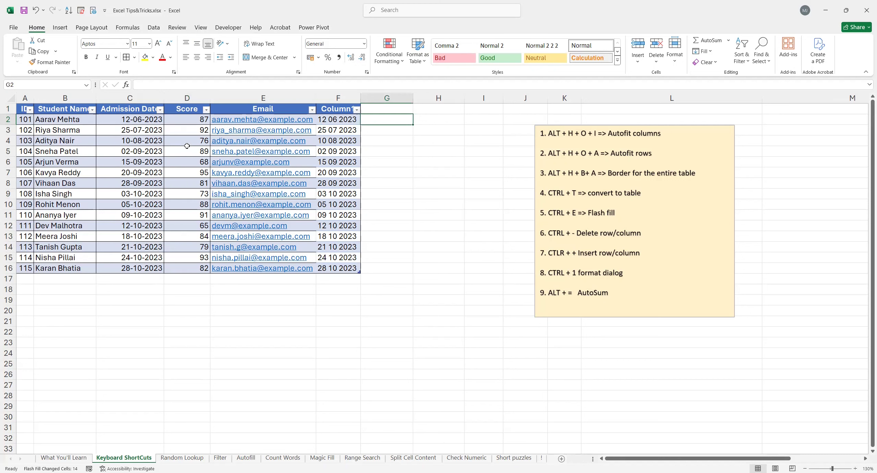
- Enter %8+7 in G2 as the pattern for splitting the digits of the first score
left_click_drag(186, 120, 182, 268)
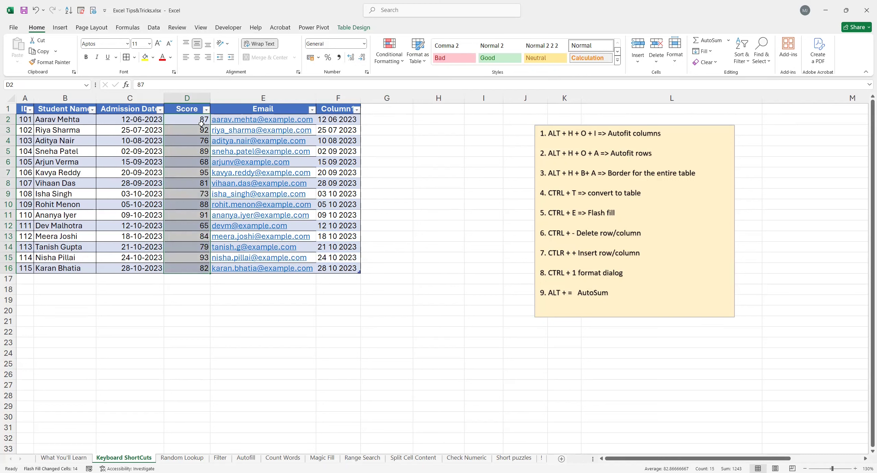
left_click(381, 119)
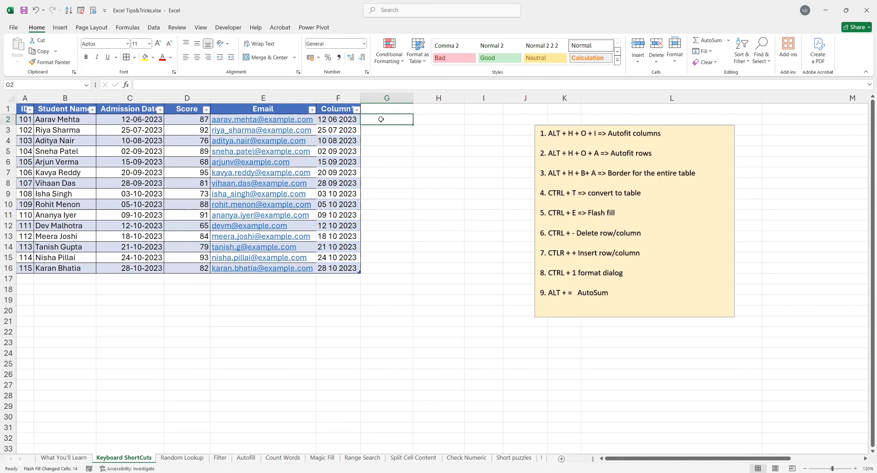
type("%")
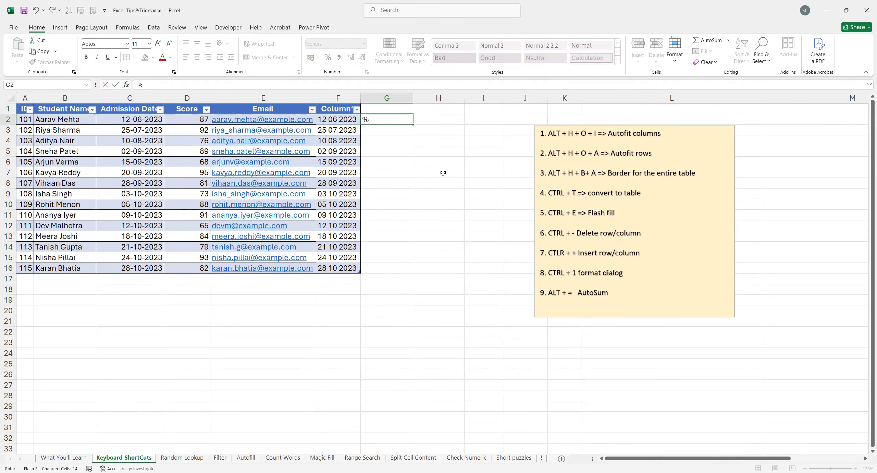
key("BackSpace")
type("%8+7")
key("Return")
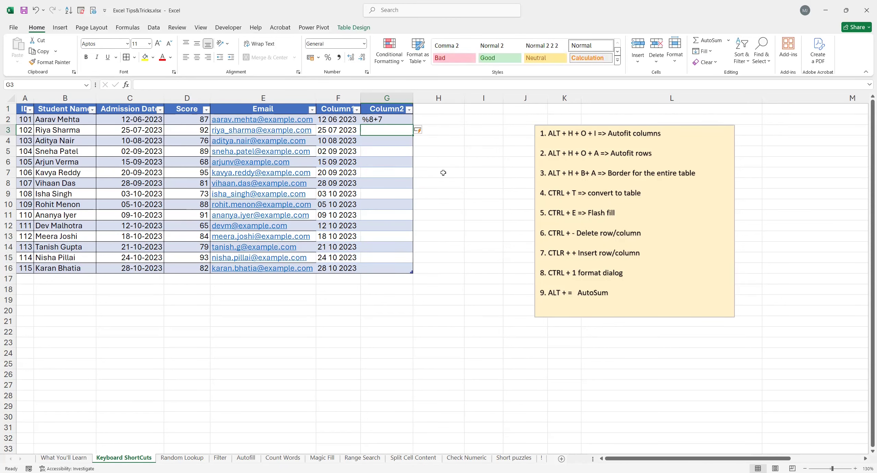
- Enter %9+2 in G3 as a second pattern example for the score digits
key("ctrl+e")
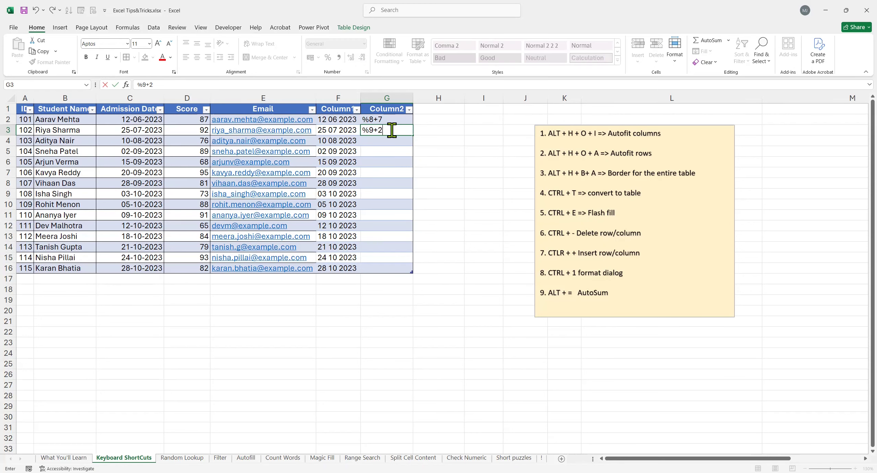
key("BackSpace")
key("BackSpace")
key("BackSpace")
type("9")
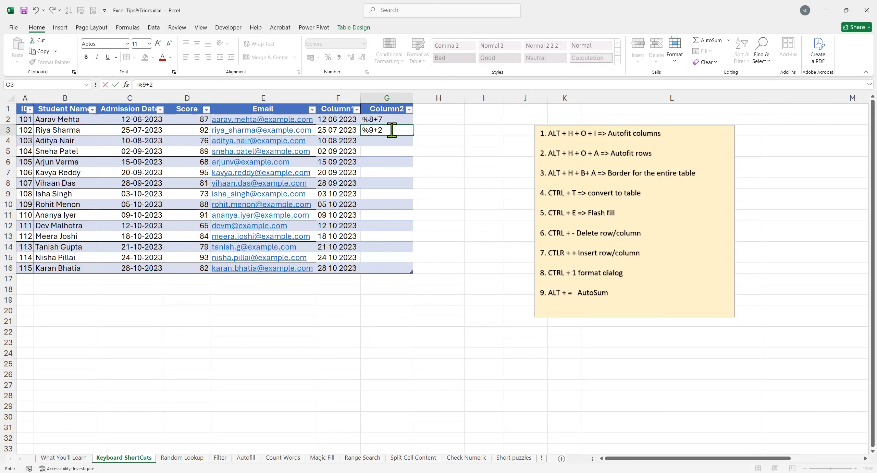
key("Return")
- Flash Fill the rest of column G with the split score digits, following the examples in G2 and G3
key("Up")
key("Up")
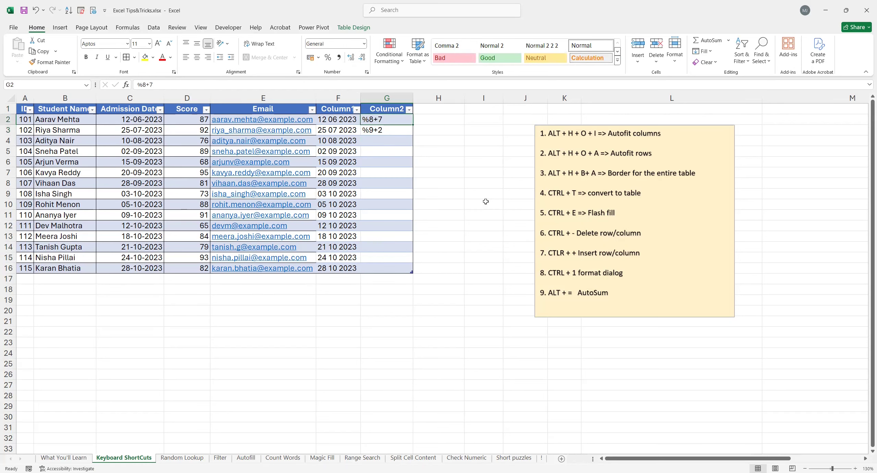
key("Down")
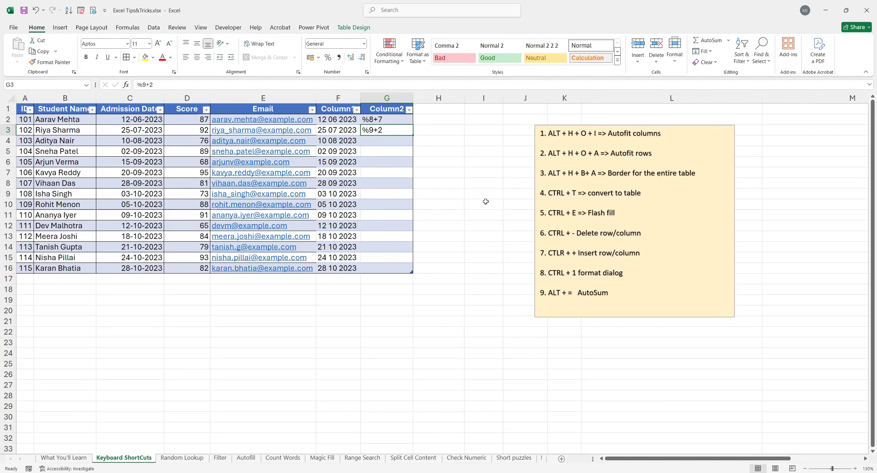
key("ctrl+e")
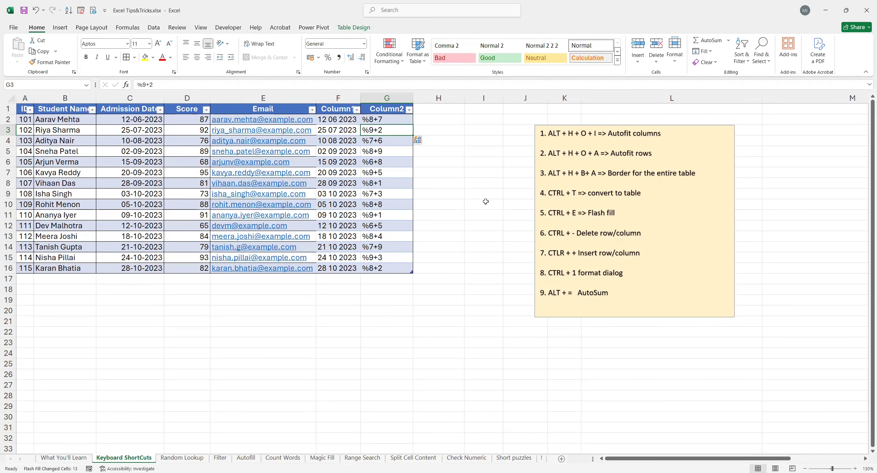
left_click(395, 141)
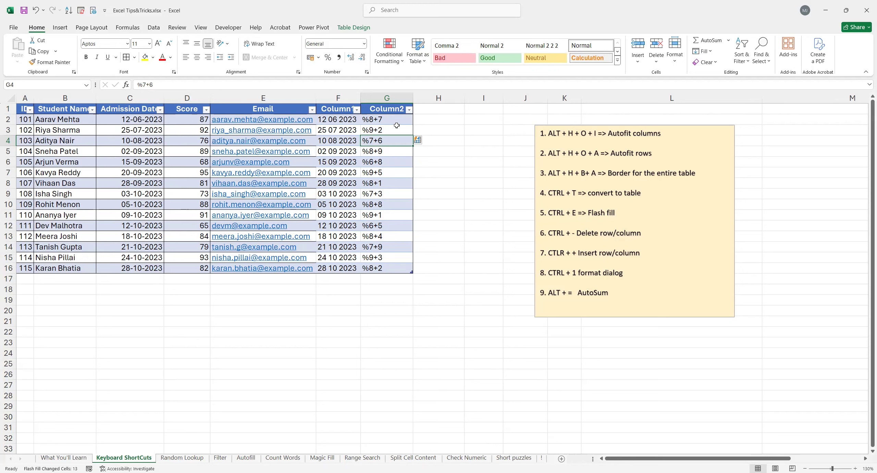
left_click(385, 120)
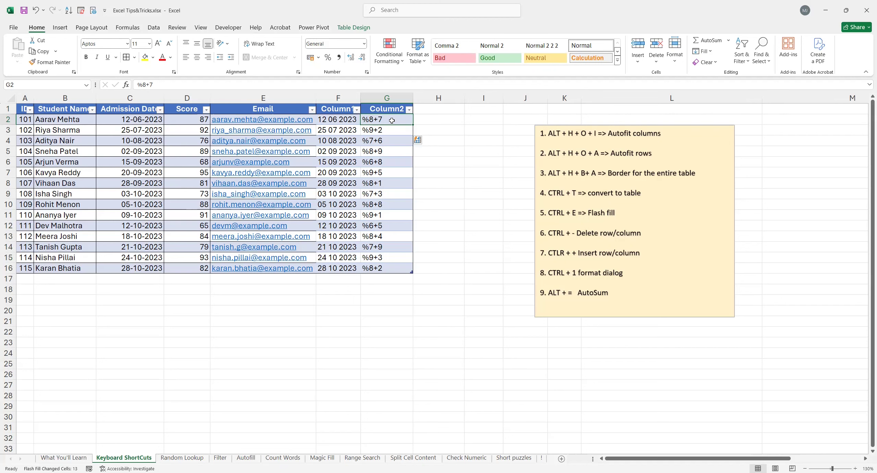
- Replace every % with = in G2:G16 so the digit sums become formulas
left_click_drag(391, 120, 389, 265)
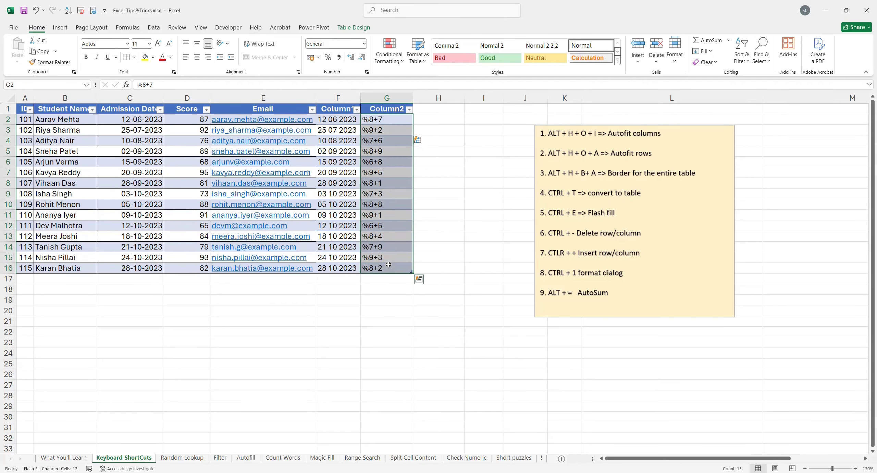
key("ctrl+h")
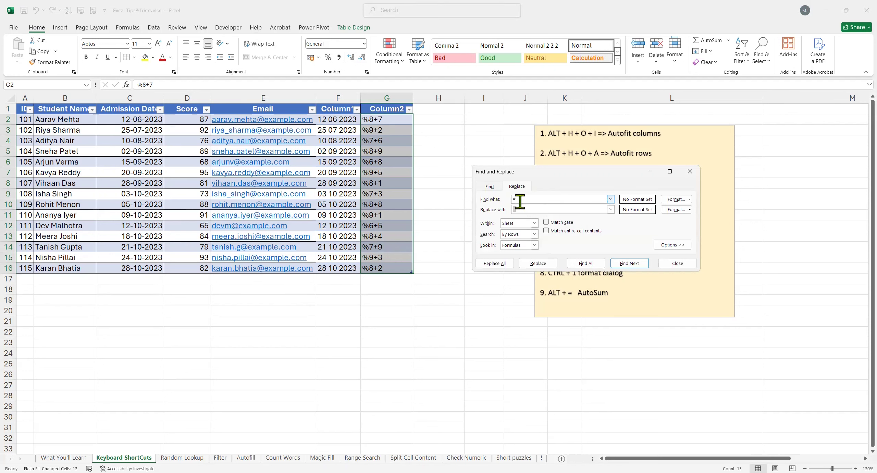
left_click_drag(524, 199, 466, 205)
key("BackSpace")
type("#")
left_click(492, 266)
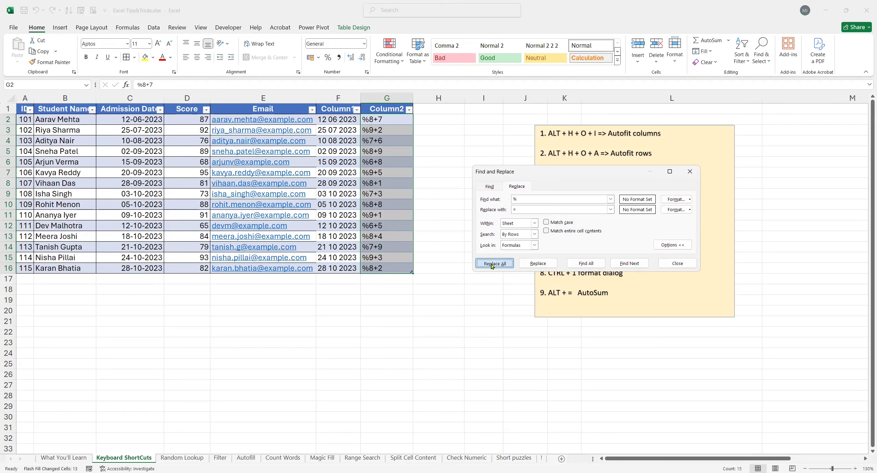
left_click(446, 268)
left_click(678, 264)
left_click(387, 120)
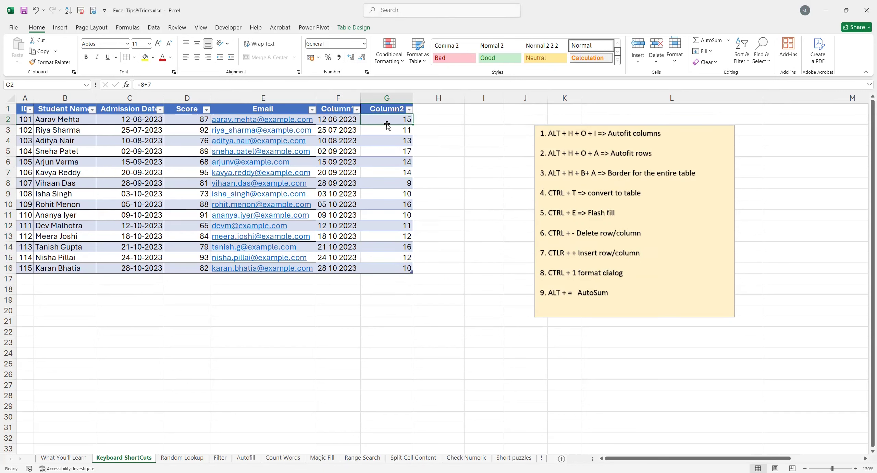
left_click_drag(384, 122, 392, 247)
- Delete the entire worksheet column G holding the digit sums and the entire row 8
left_click(588, 236)
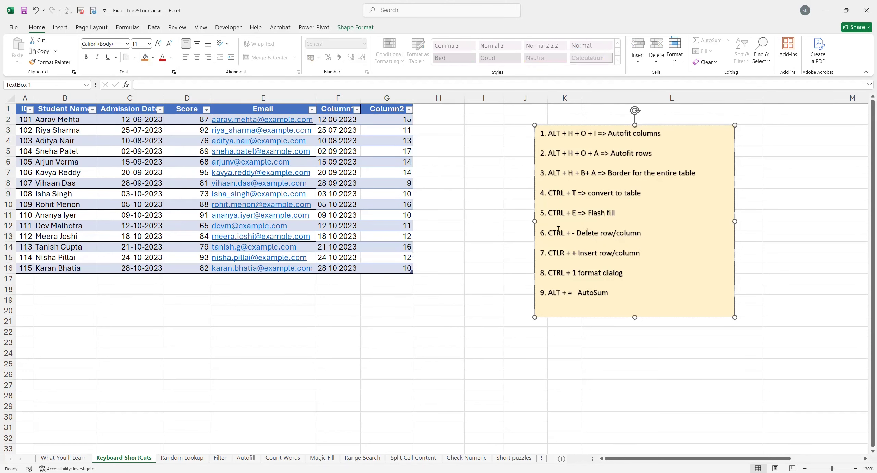
left_click_drag(544, 233, 646, 233)
left_click_drag(548, 233, 579, 234)
left_click(591, 234)
left_click(441, 196)
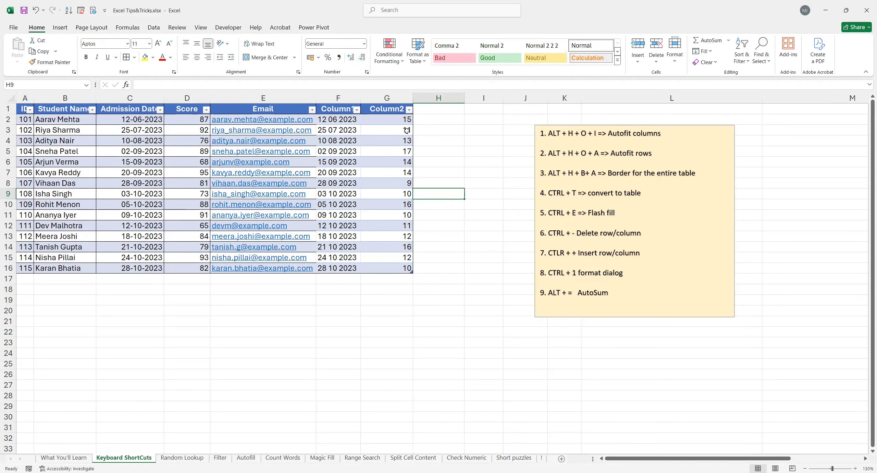
left_click(388, 99)
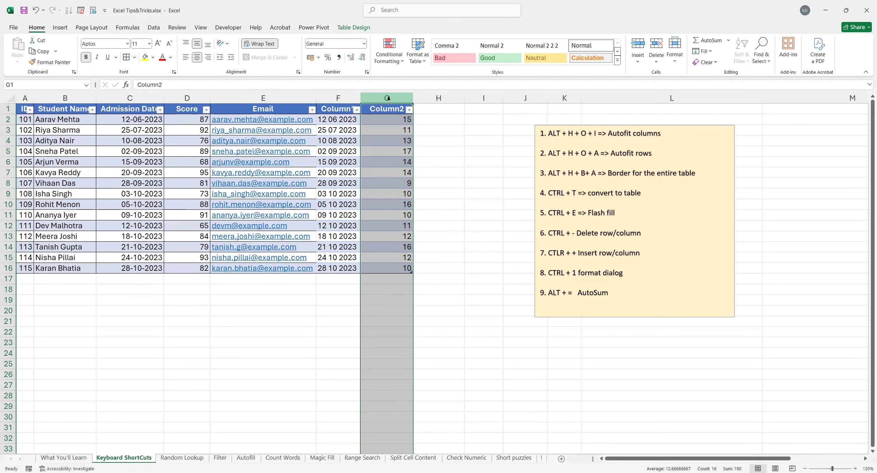
key("ctrl+minus")
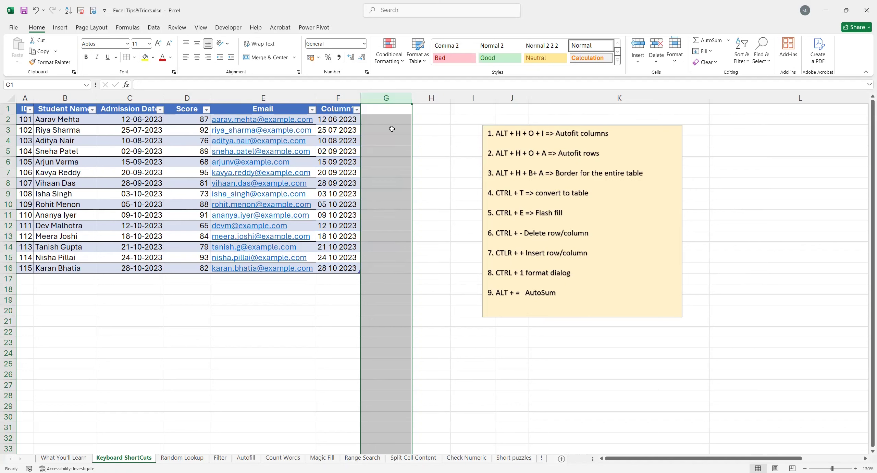
left_click(393, 156)
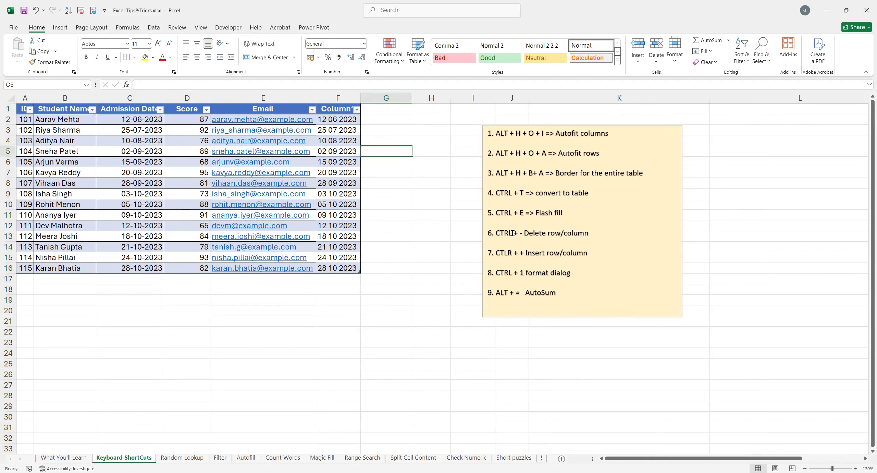
left_click(10, 183)
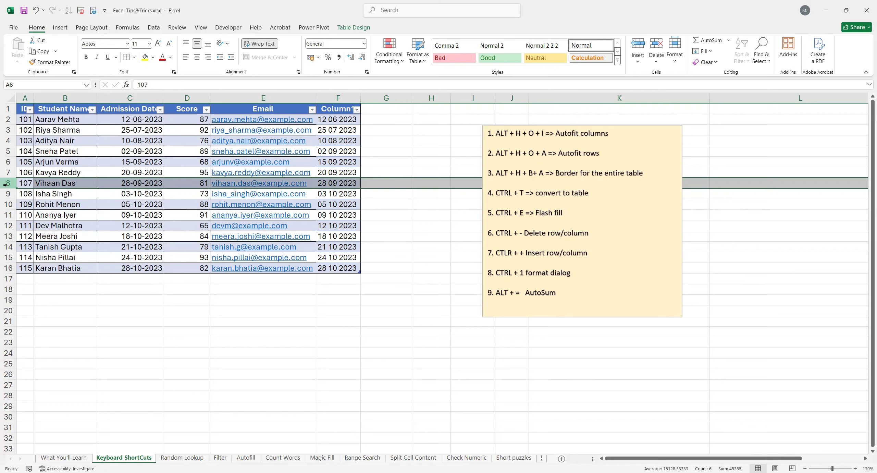
key("ctrl+minus")
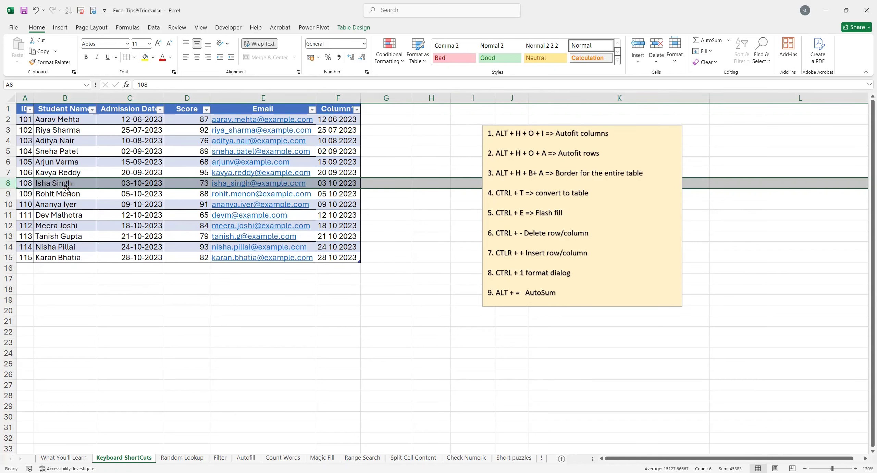
- Insert a blank column before column F and a blank row above row 9
left_click(600, 253)
left_click_drag(590, 253, 484, 253)
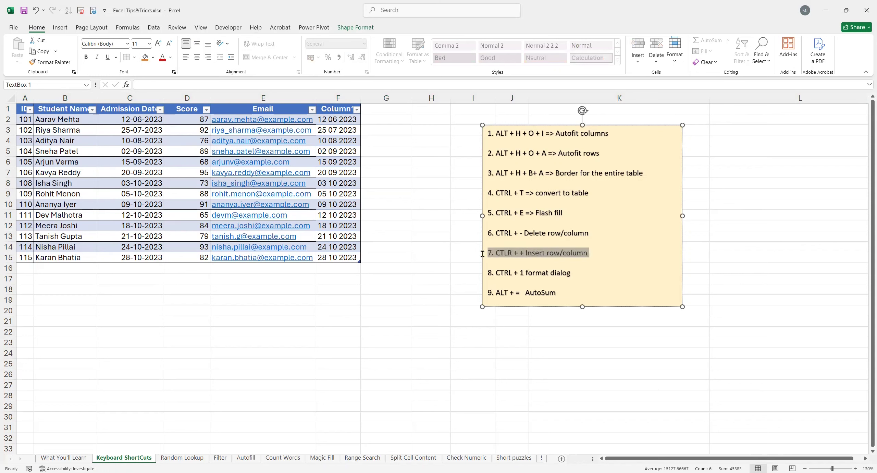
key("Escape")
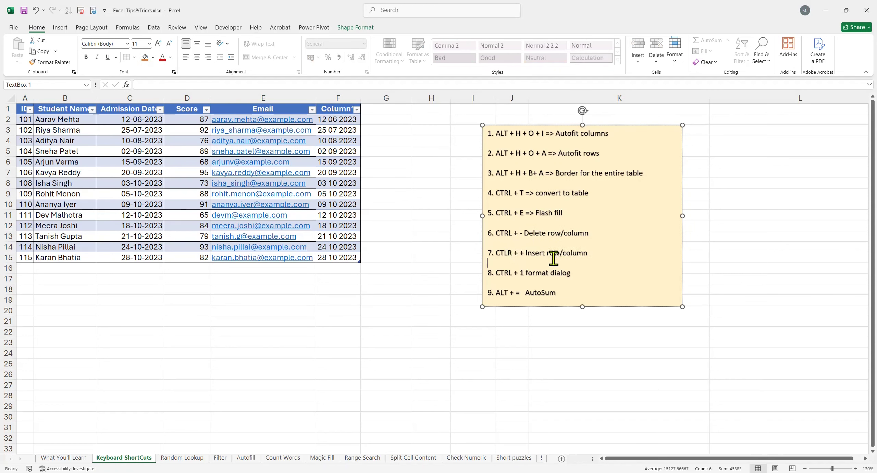
key("Escape")
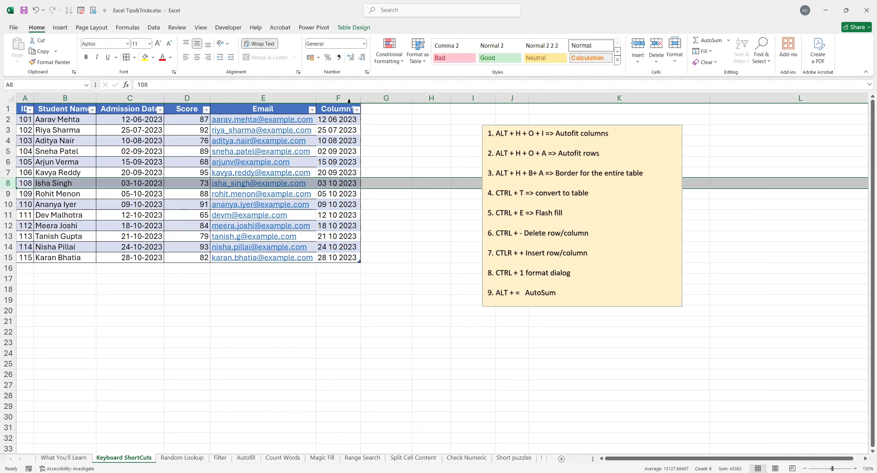
left_click(342, 96)
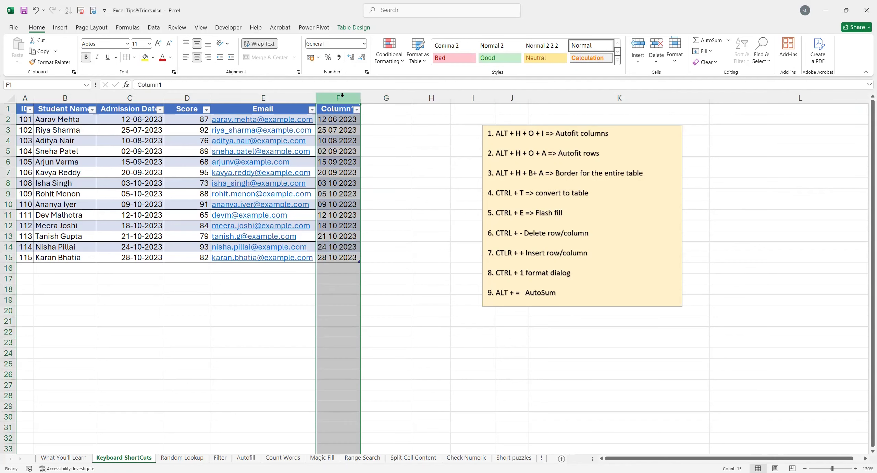
key("ctrl+plus")
left_click(384, 135)
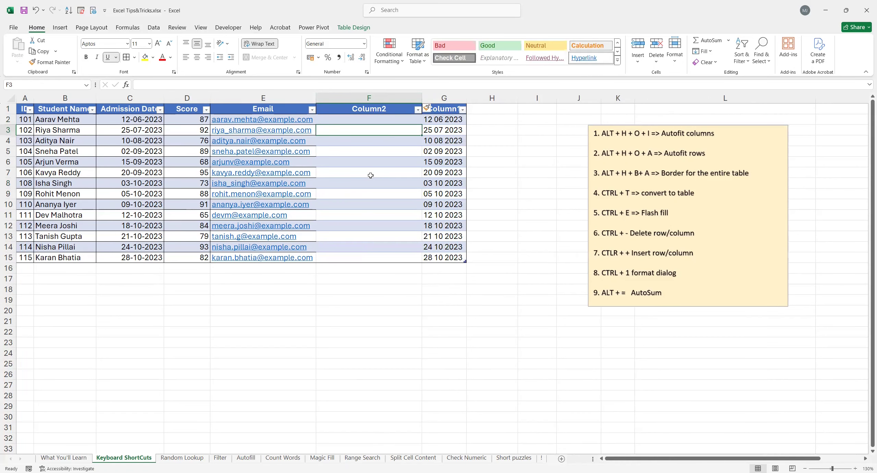
left_click(7, 194)
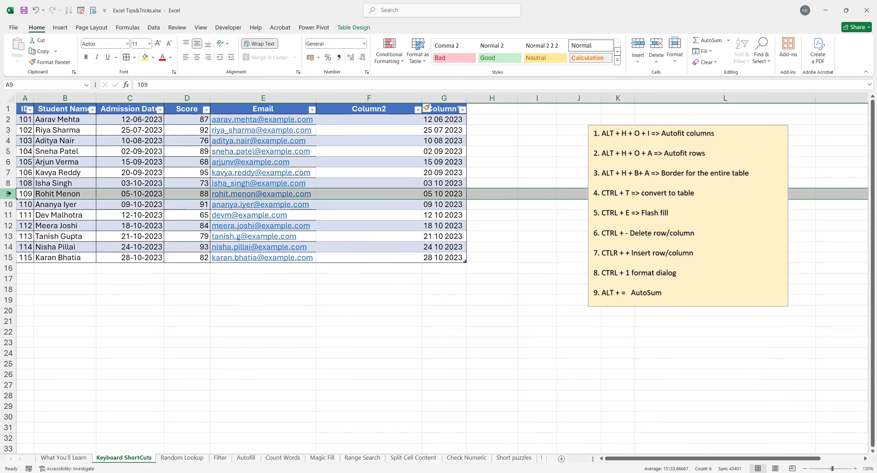
key("ctrl+plus")
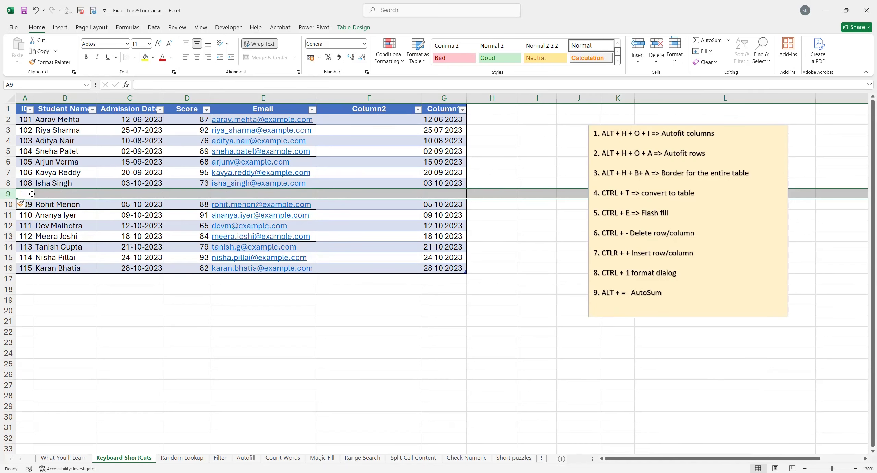
- Highlight the format dialog entry in the shortcut notes text box to review its key combination
left_click(688, 273)
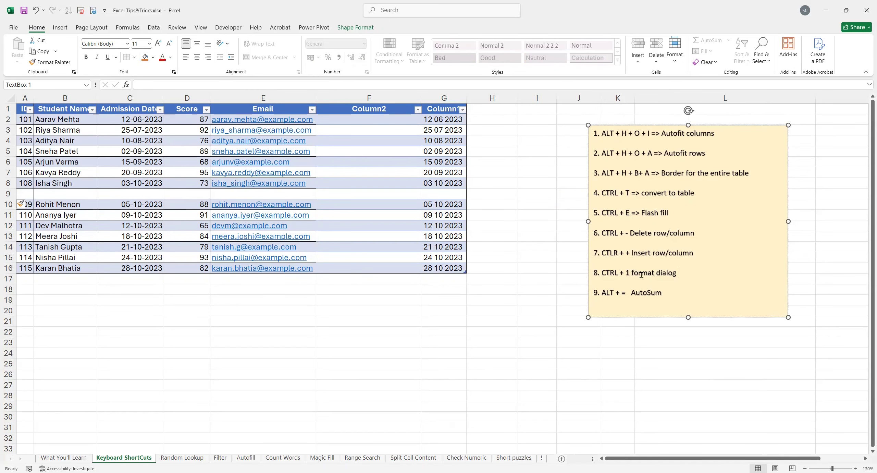
left_click_drag(627, 273, 681, 273)
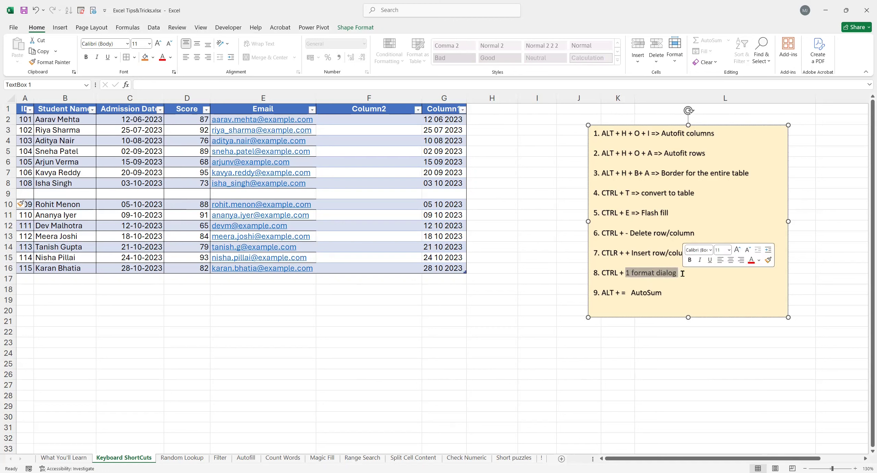
left_click(680, 273)
left_click_drag(600, 273, 633, 273)
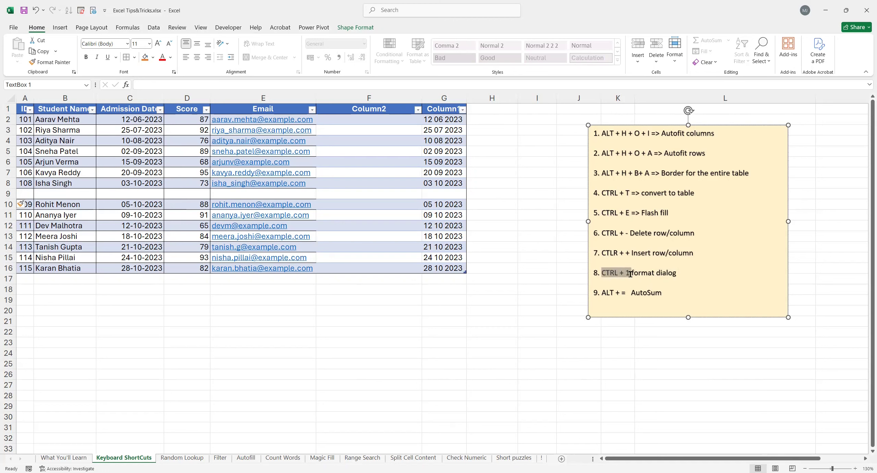
left_click(717, 292)
- Delete the entire blank row 9 from the worksheet
left_click(395, 193)
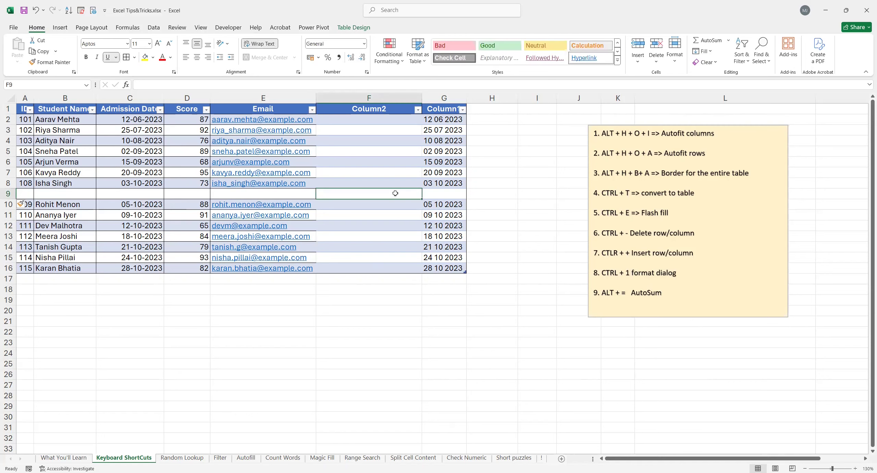
key("shift+space")
key("shift+space")
key("ctrl+minus")
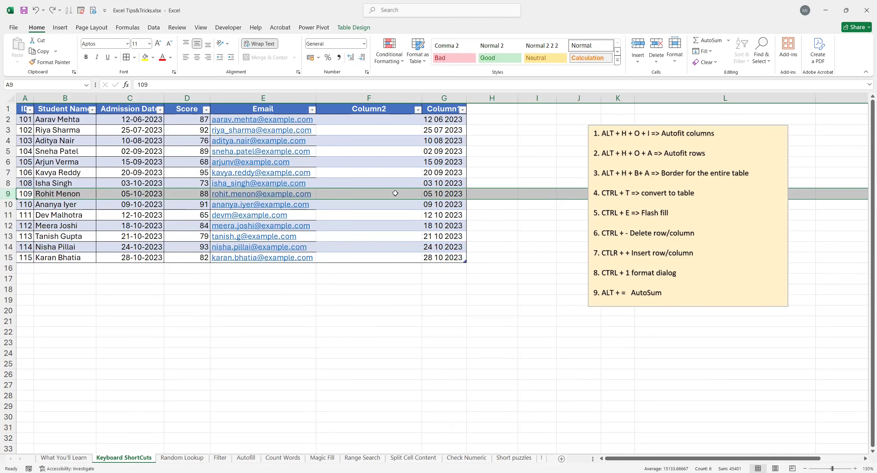
- Look through the number, alignment, font and border settings in Format Cells for admission date C7, and close without changes
left_click(131, 172)
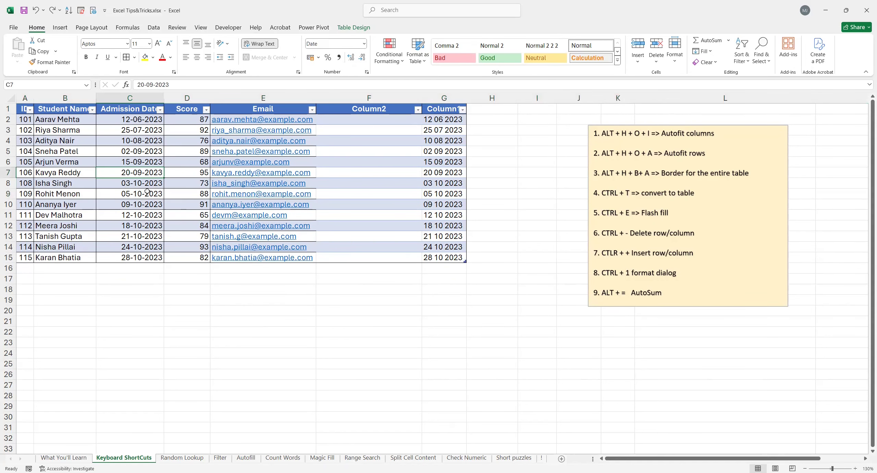
key("ctrl+1")
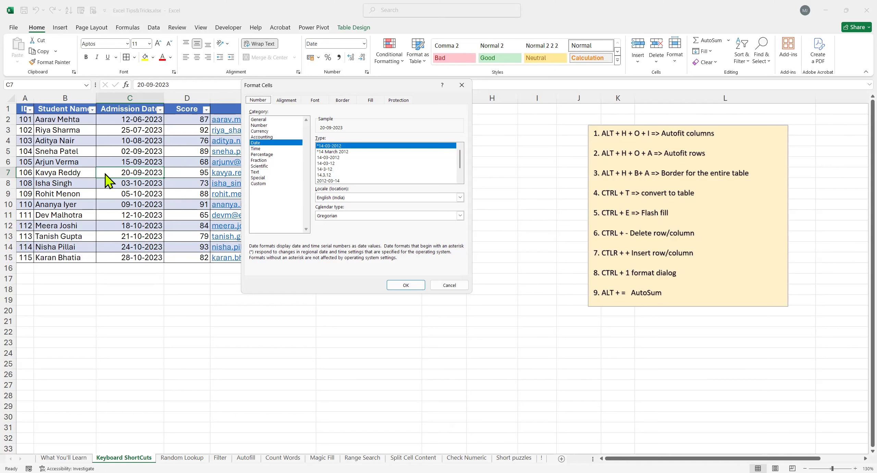
left_click(289, 102)
left_click(317, 103)
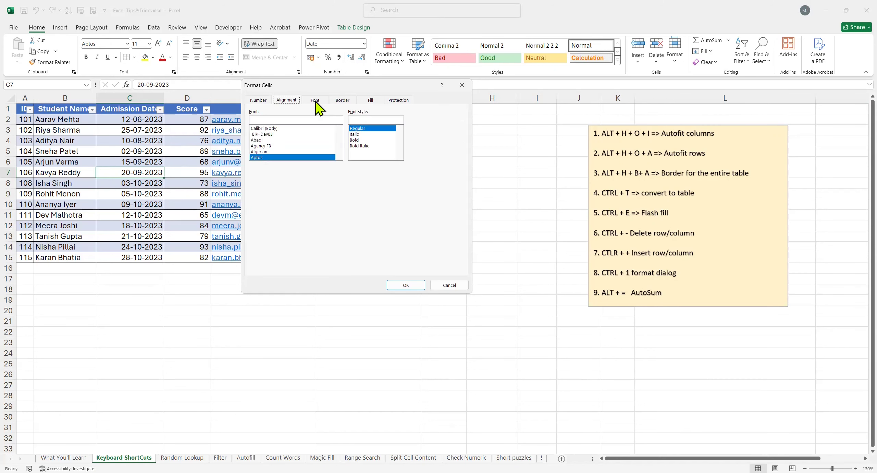
left_click(342, 103)
left_click(290, 102)
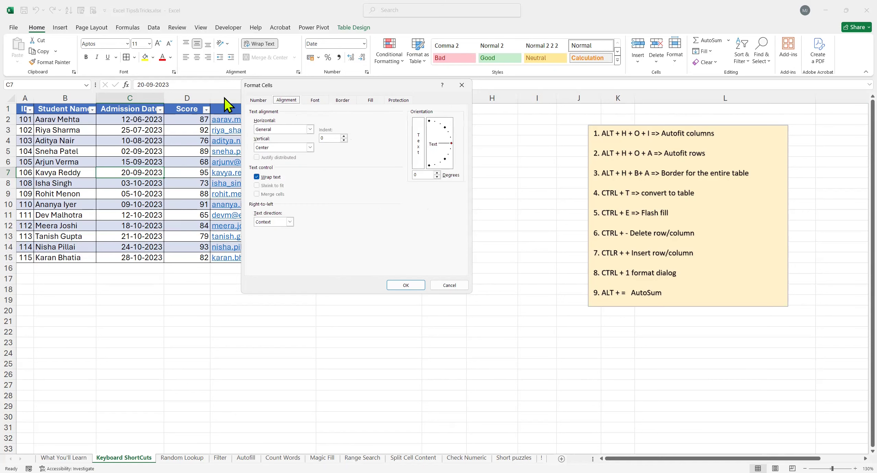
left_click(449, 285)
- Highlight the AutoSum entry in the shortcut notes text box to review its key combination
left_click(639, 286)
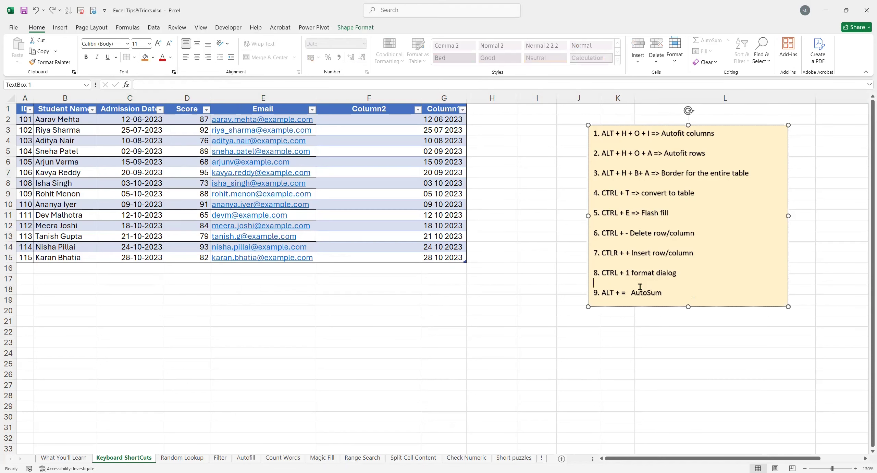
left_click_drag(686, 294, 625, 296)
left_click(683, 295)
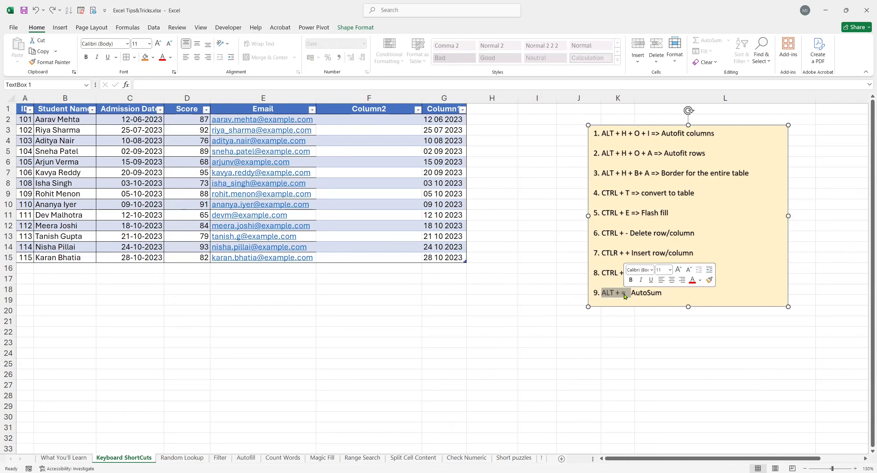
left_click(646, 293)
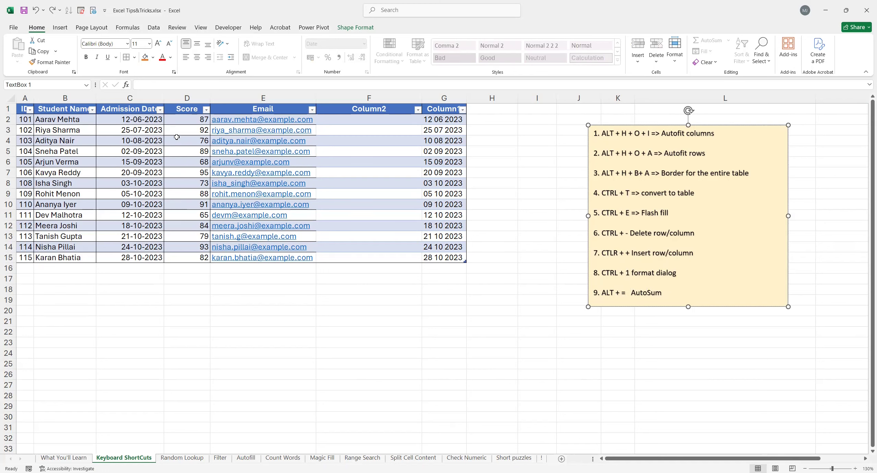
- Add an AutoSum total of the Score column in D16, directly below the last student
left_click_drag(179, 118, 176, 249)
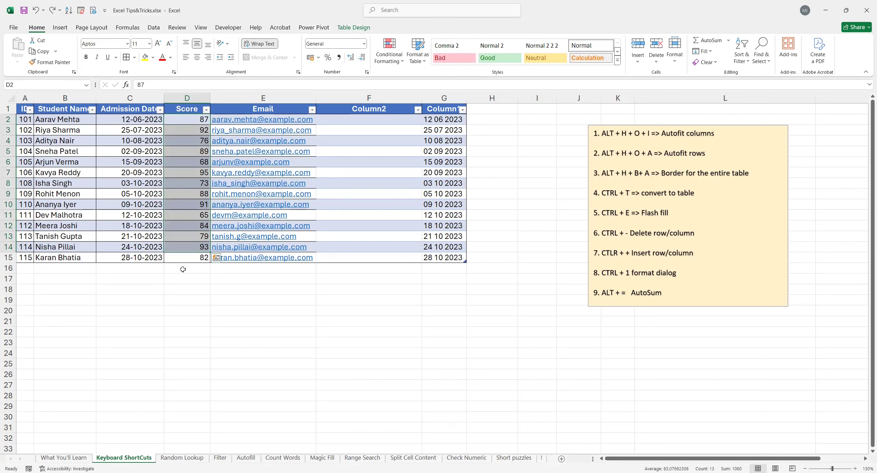
left_click(183, 269)
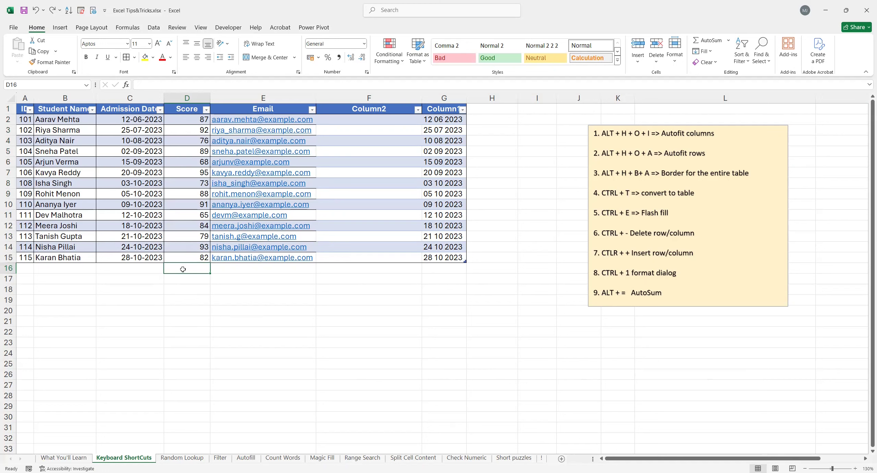
key("alt+equal")
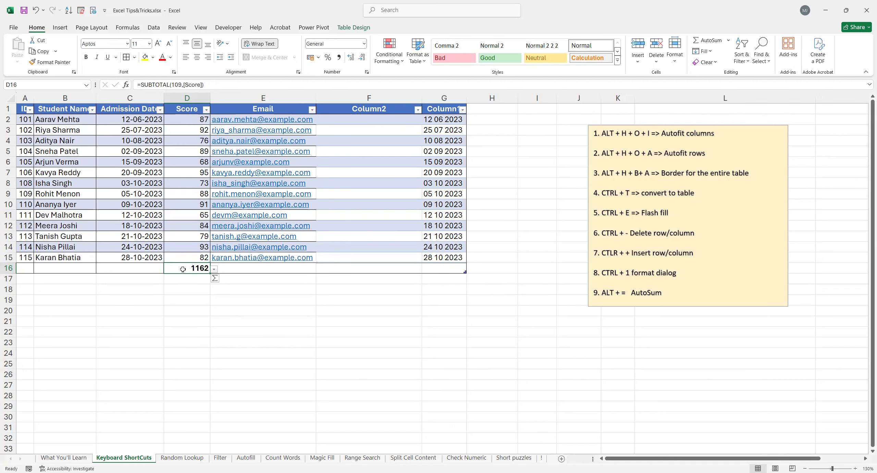
- Check the Score total by selecting scores D2:D15 and examining the formula in D16, leaving it unchanged
left_click_drag(193, 121, 189, 257)
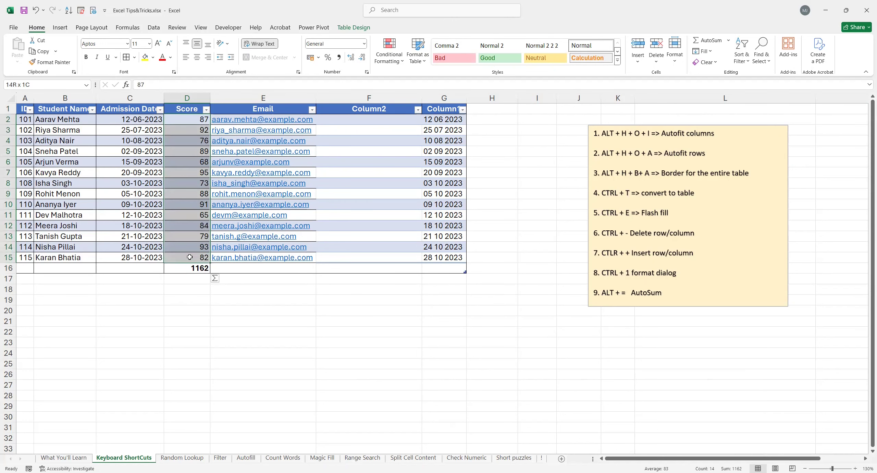
left_click(189, 268)
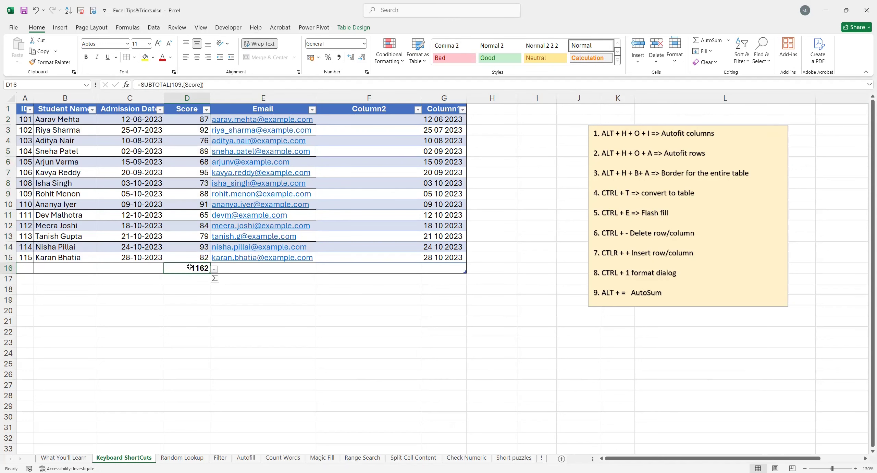
left_click(204, 85)
left_click_drag(204, 85, 105, 96)
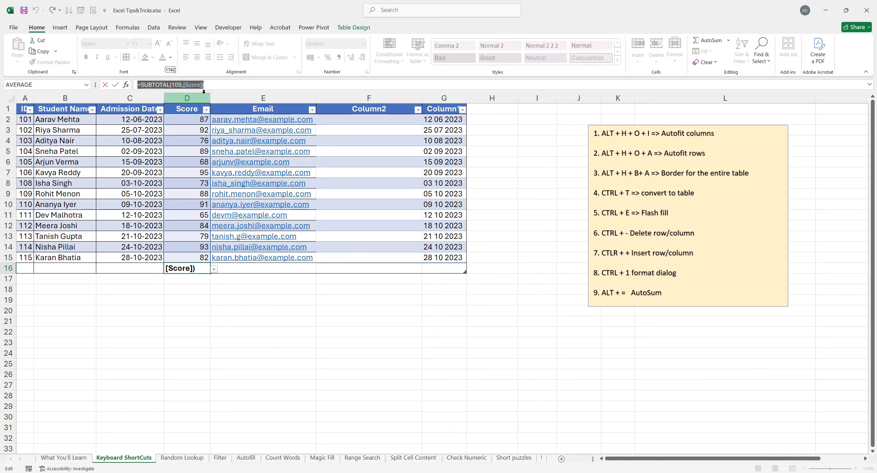
left_click(195, 307)
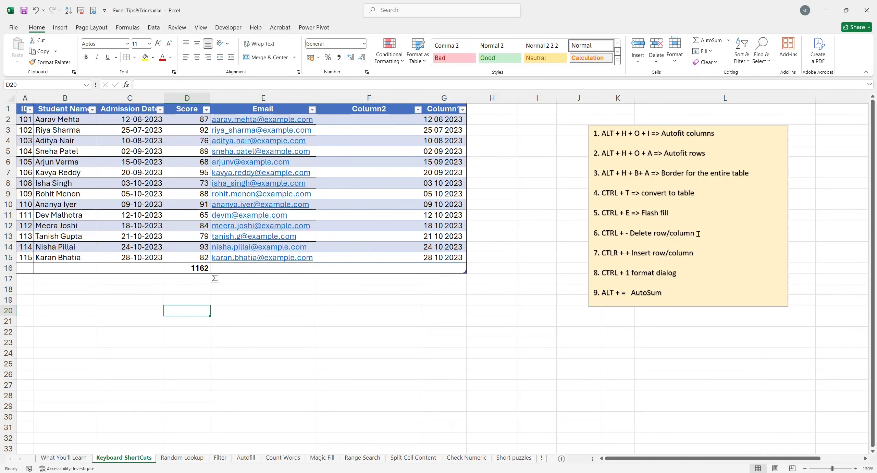
left_click(738, 127)
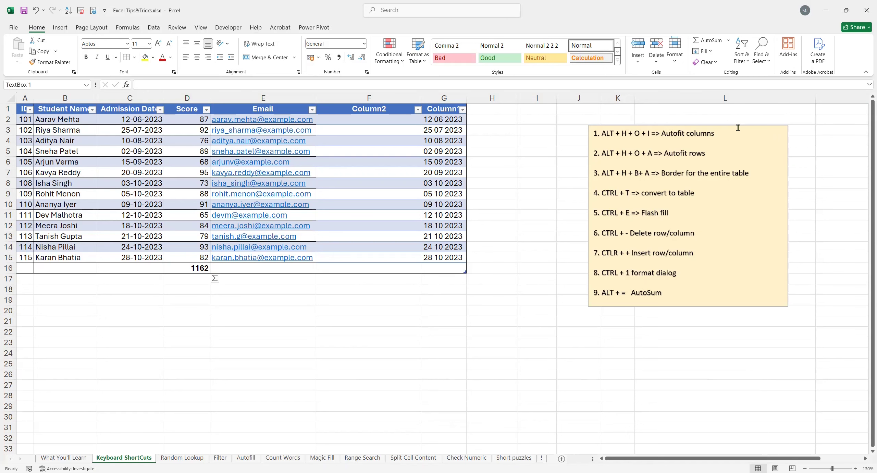